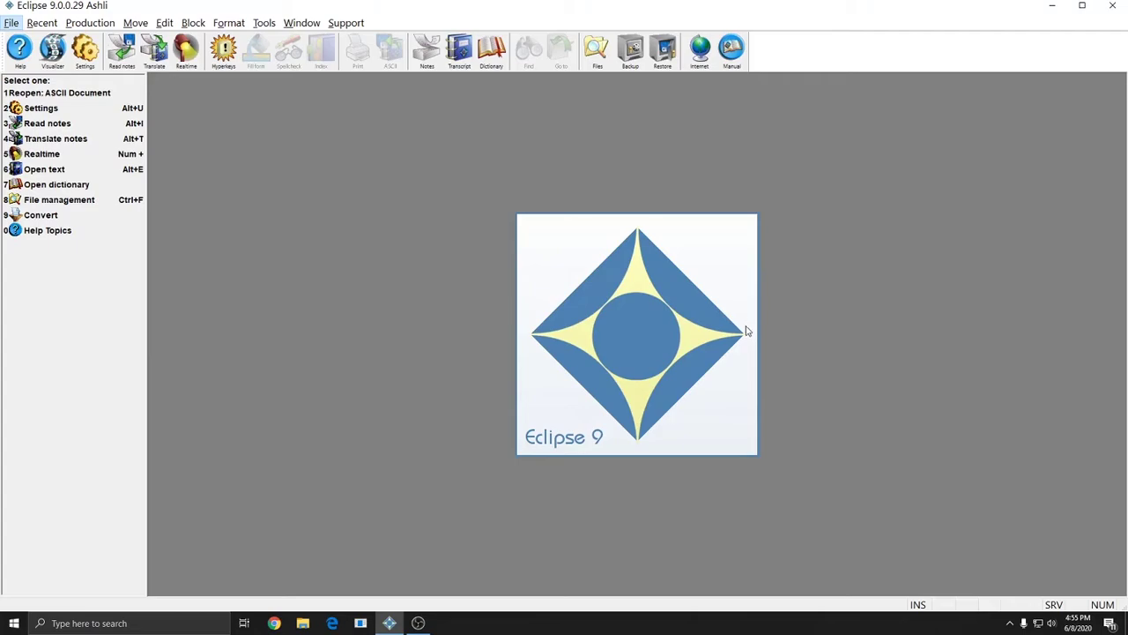
- Open the ASCII Document text file for editing
key(Escape)
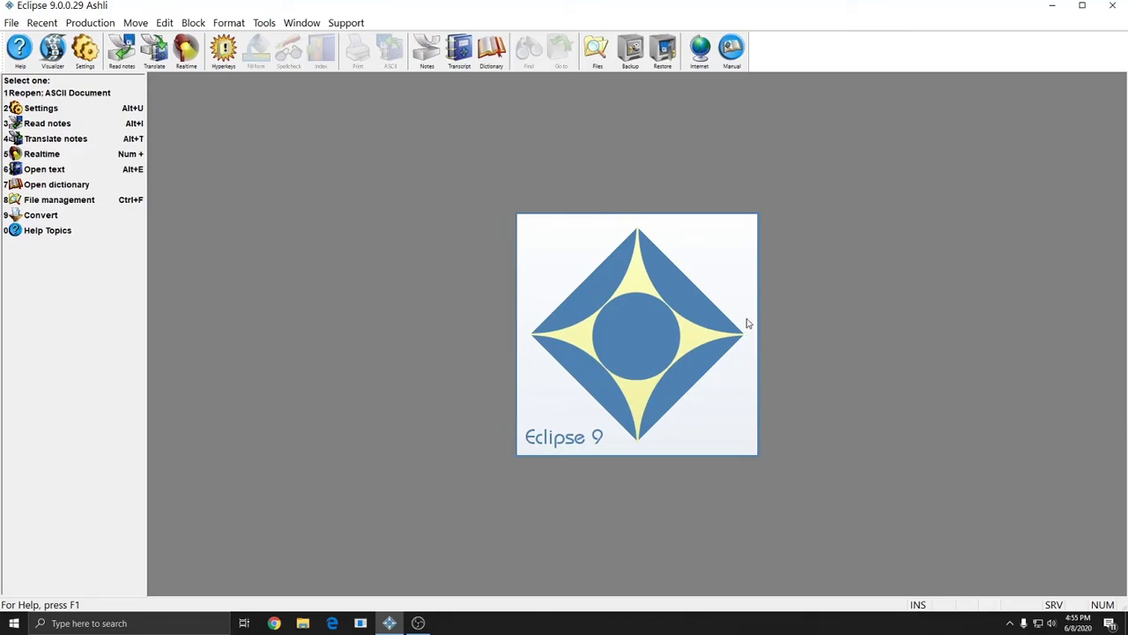
key(alt+e)
double_click(504, 289)
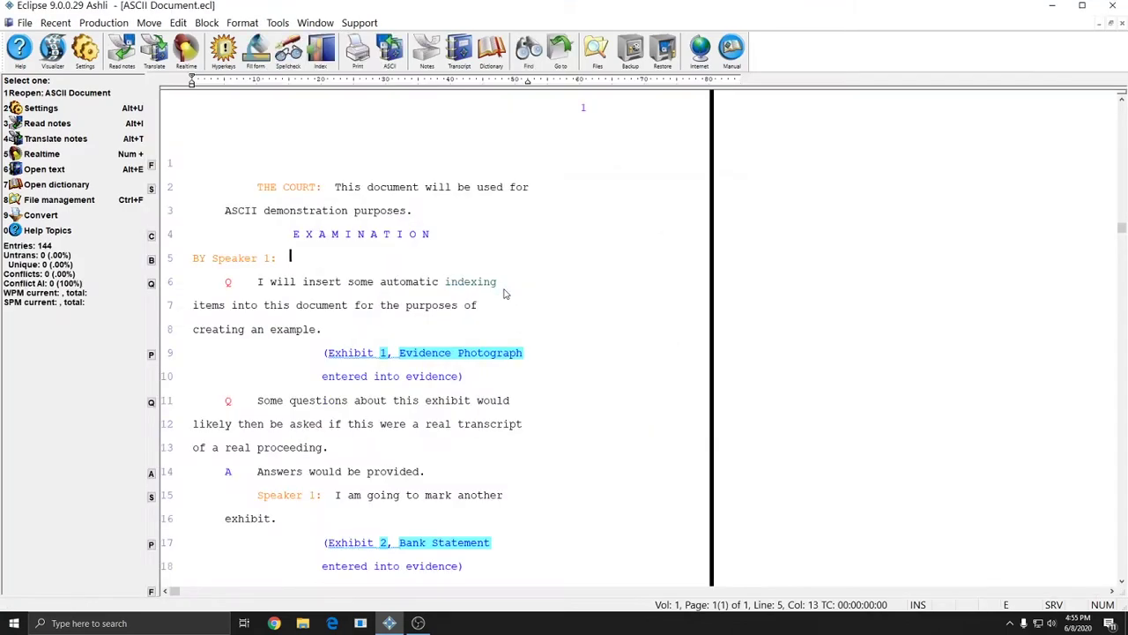
- Examine which files belong to the ASCII Document job in the file manager, and close it
key(ctrl+f)
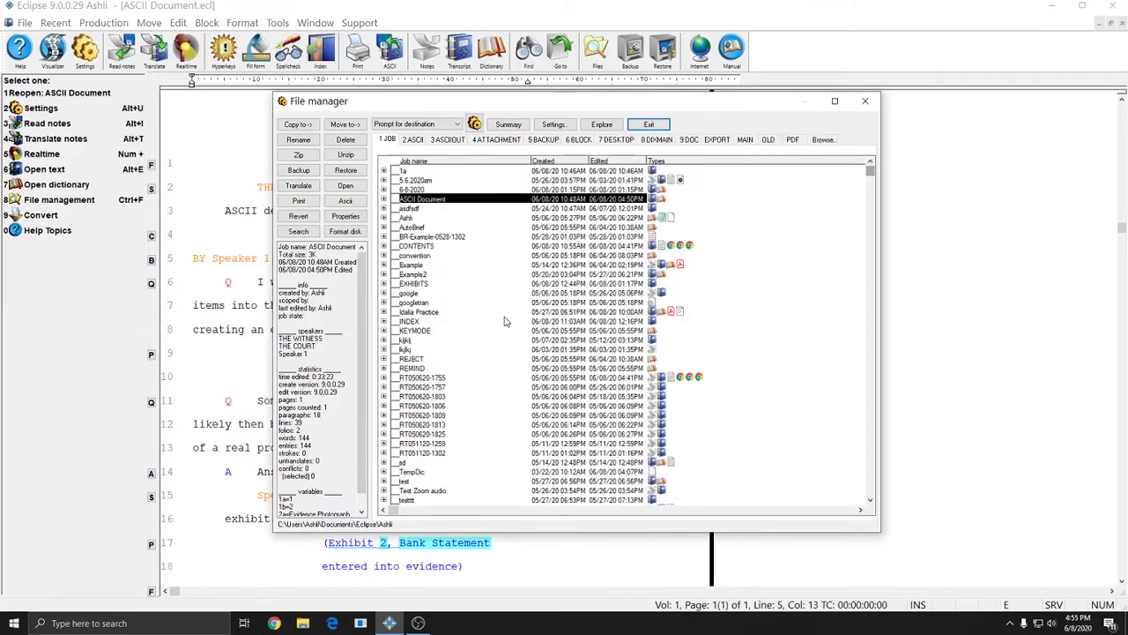
click(384, 199)
click(384, 199)
key(Escape)
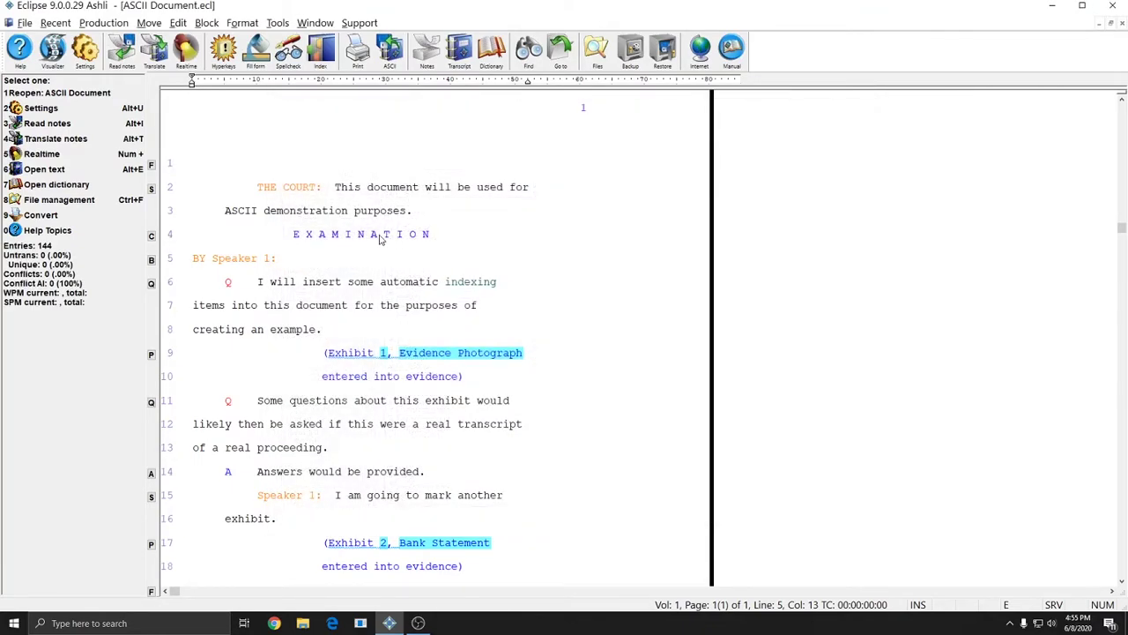
- Try to create an ASCII file of all pages in the Standard (page image) style
key(ctrl+a)
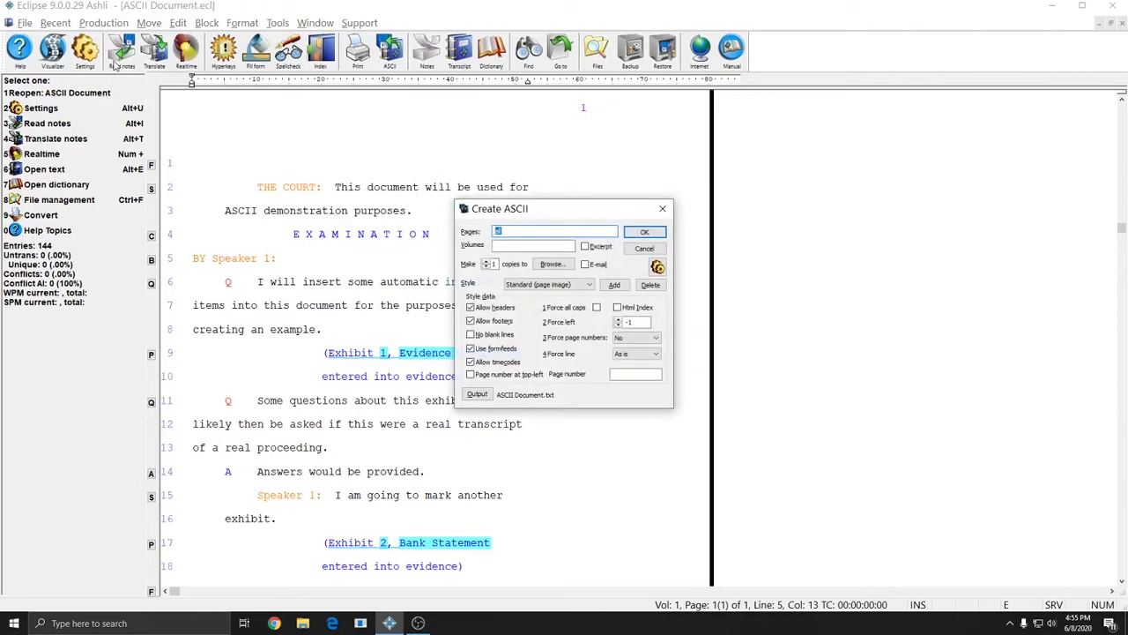
key(Escape)
click(103, 23)
click(132, 275)
click(517, 230)
double_click(523, 230)
click(524, 246)
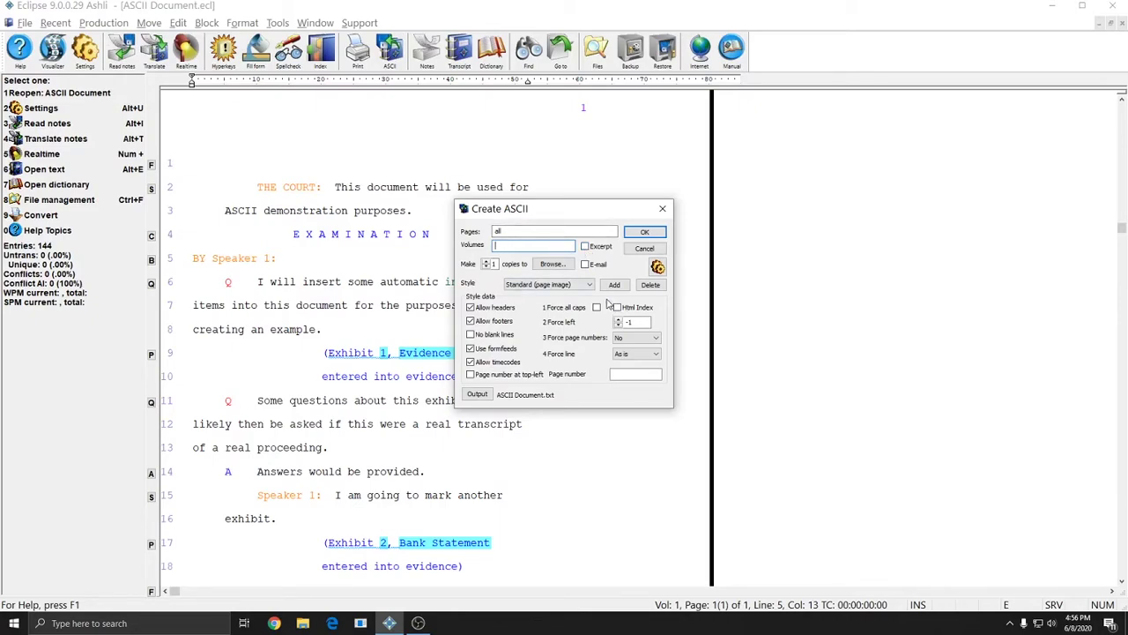
click(647, 232)
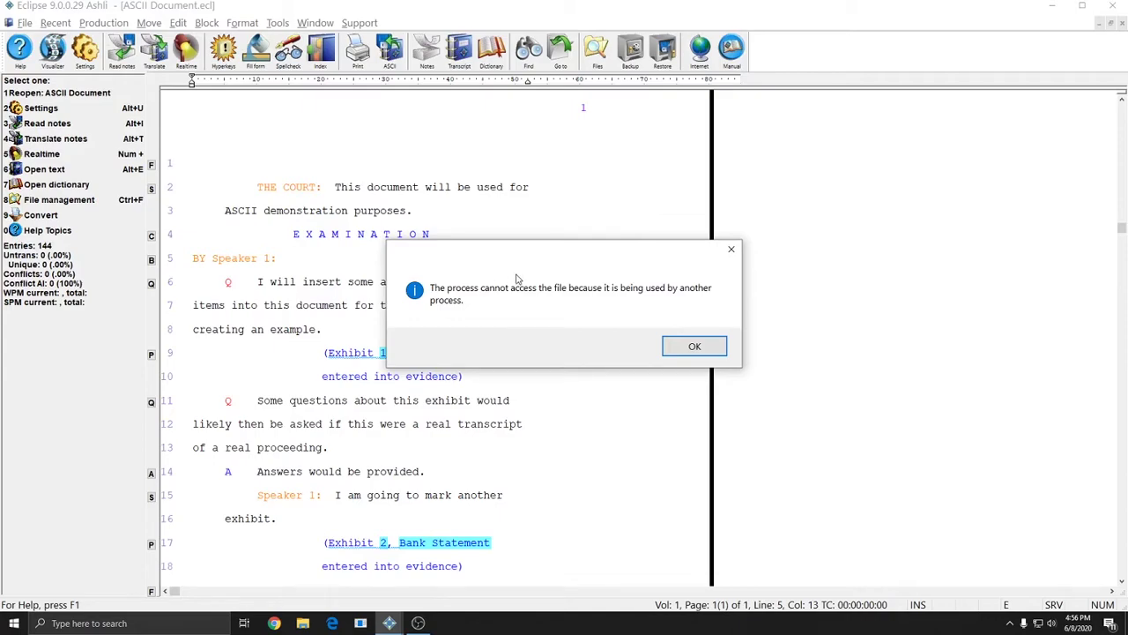
click(693, 347)
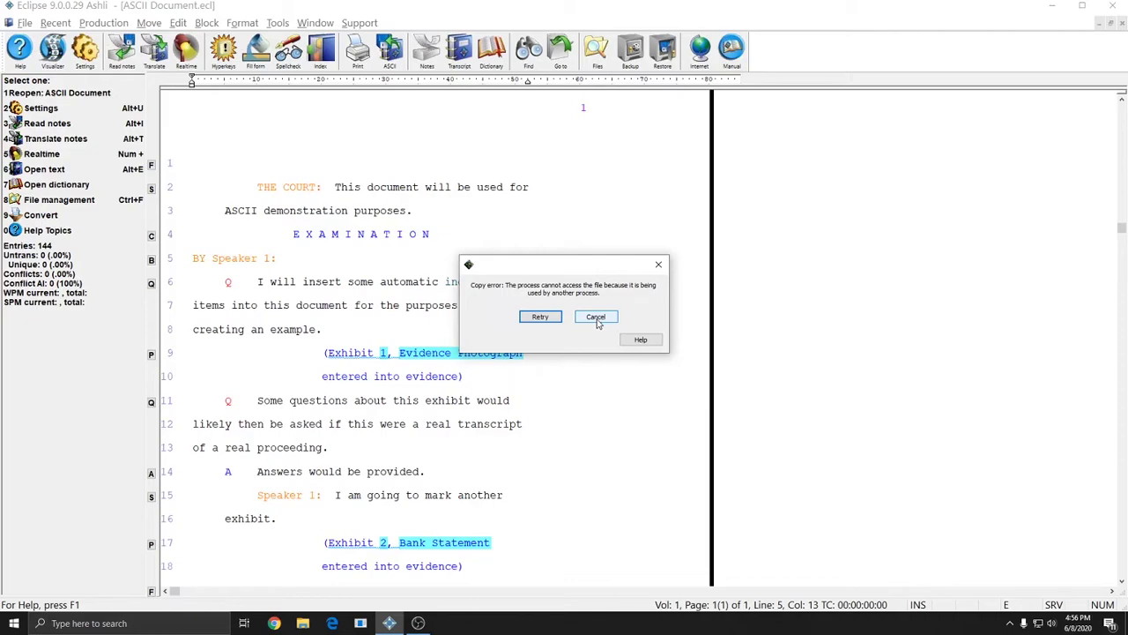
click(596, 321)
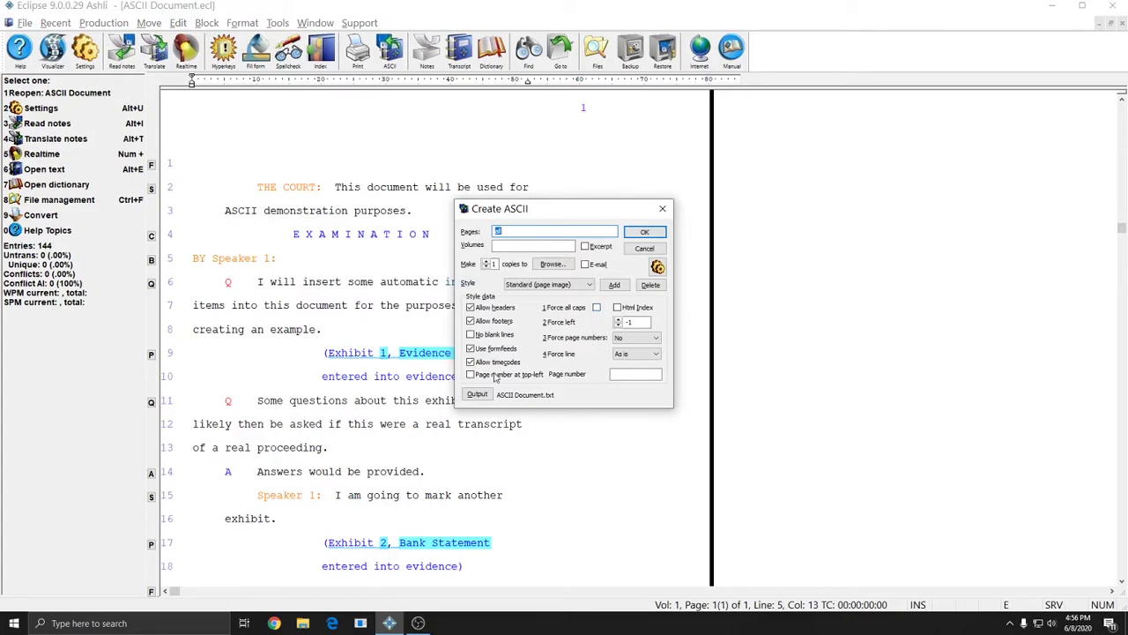
- Examine the ASCII export's output file location and the destination folder choices for its copies
click(476, 394)
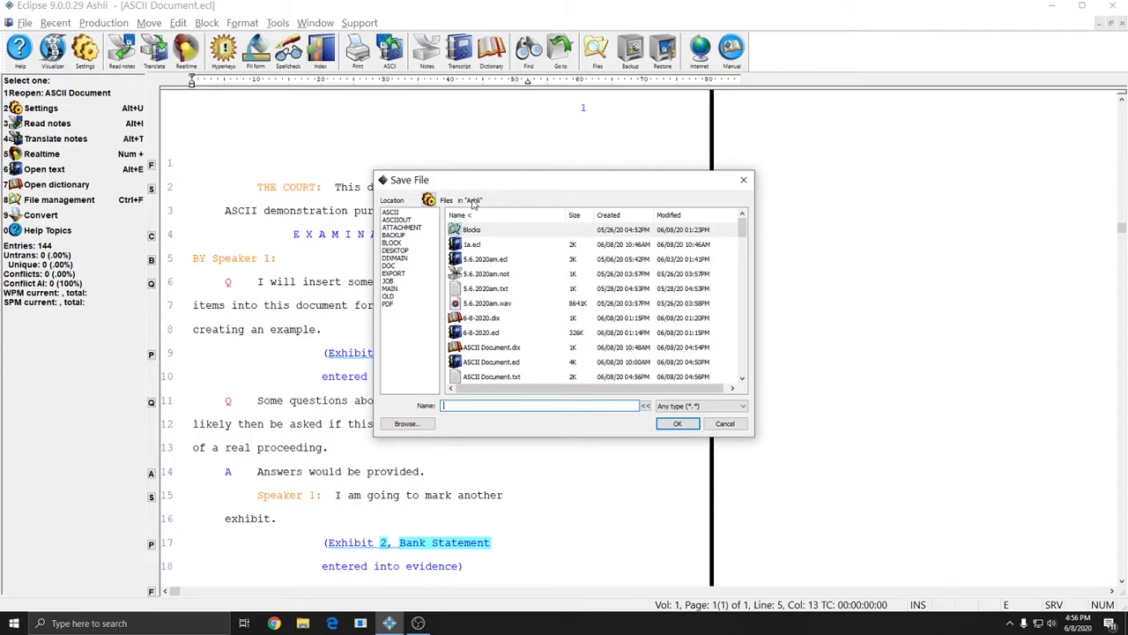
click(725, 423)
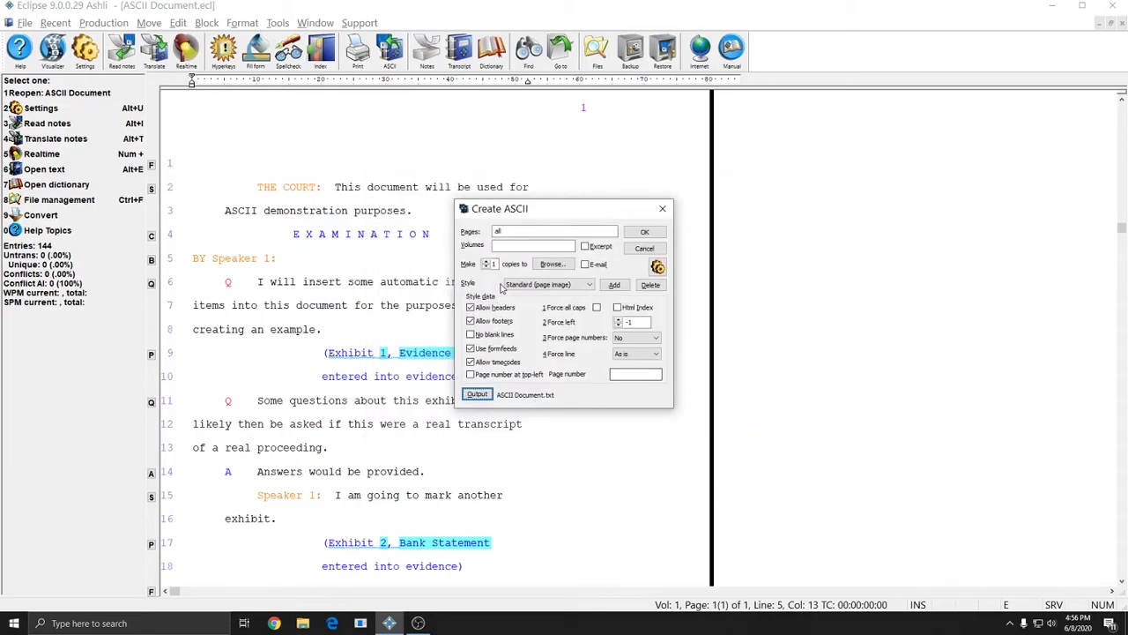
click(494, 264)
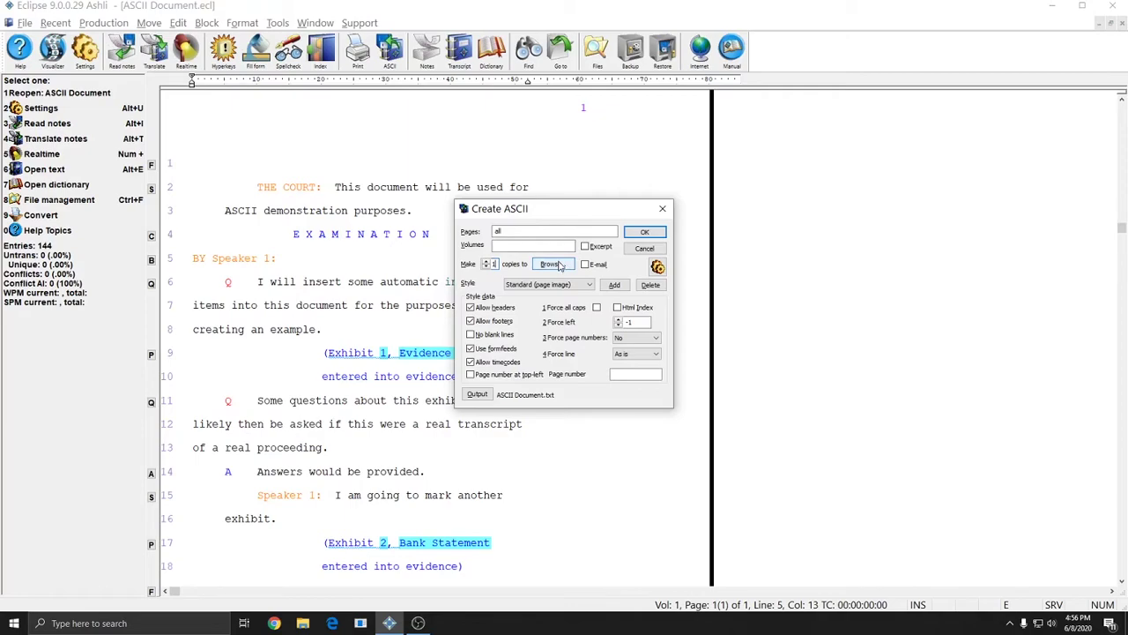
click(559, 266)
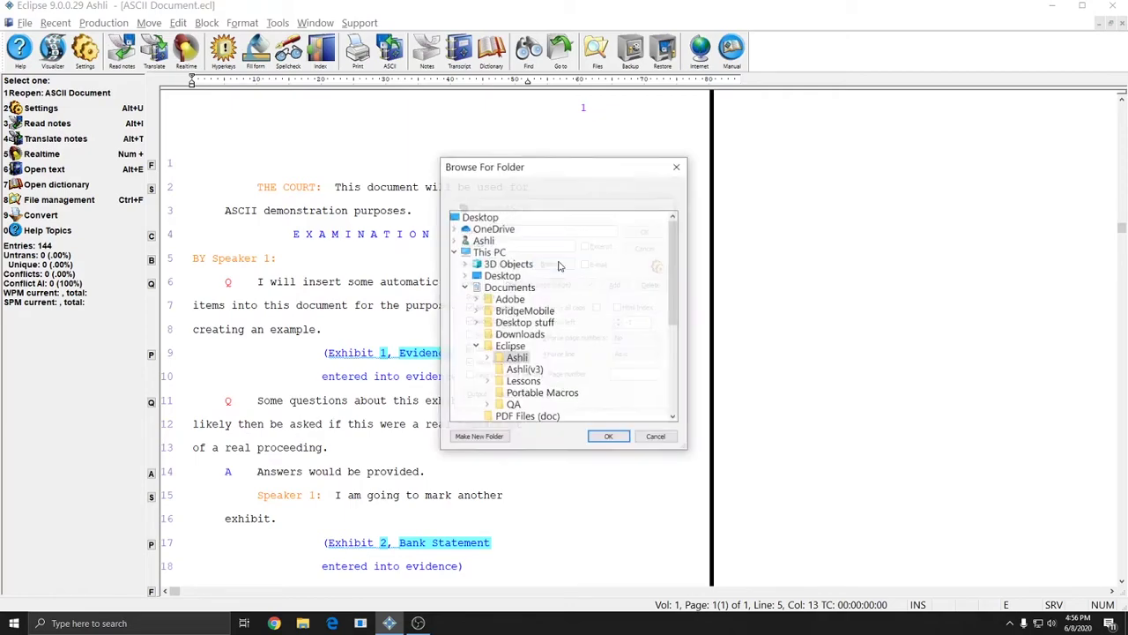
double_click(518, 359)
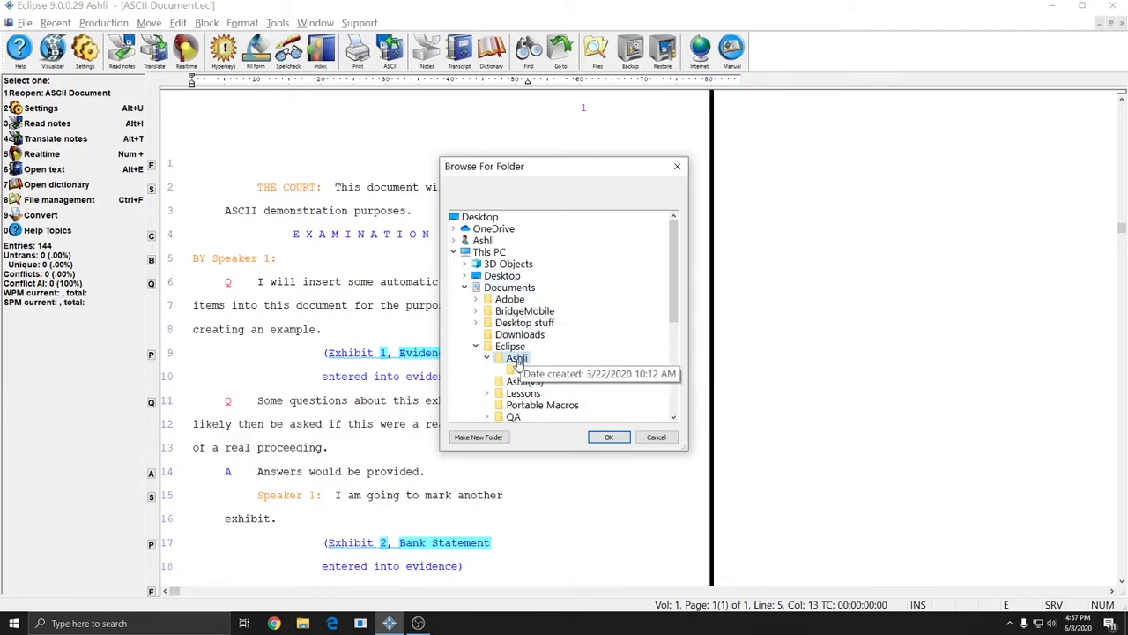
key(Return)
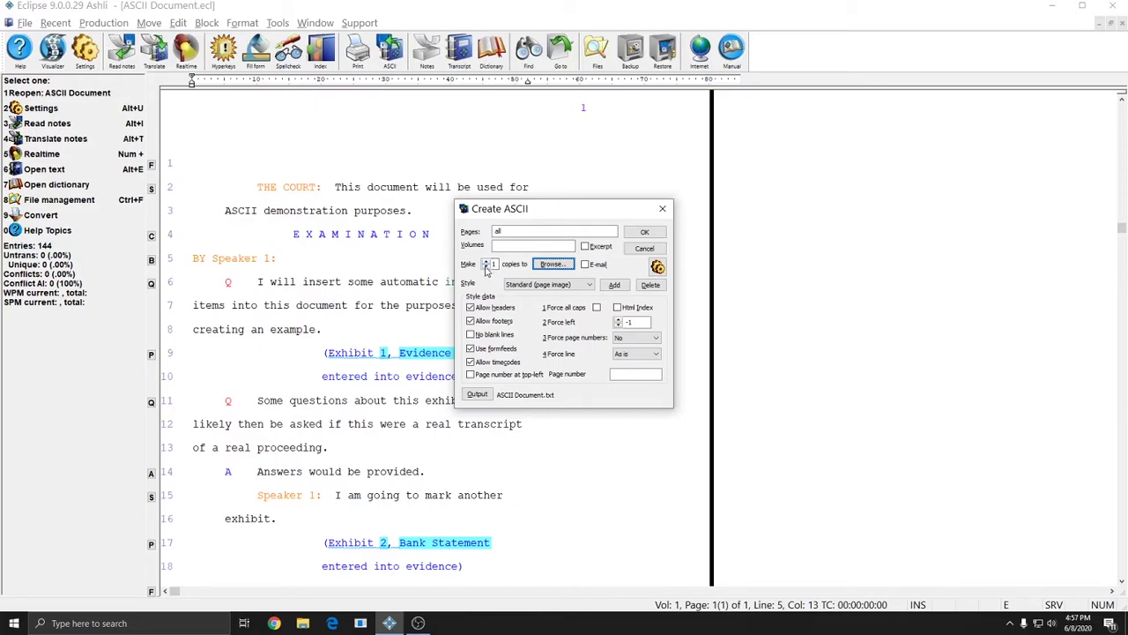
- Create the ASCII file of all pages in Standard (page image) style with one copy sent to USB DRIVE (E:)
click(486, 268)
click(564, 263)
scroll(541, 291, down, 5)
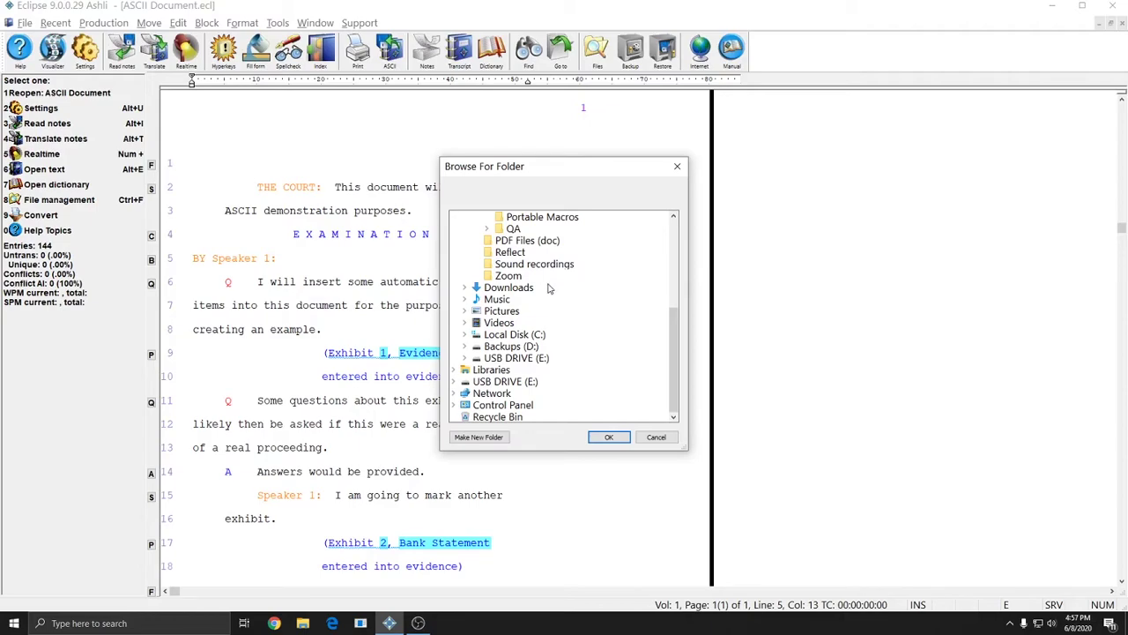
click(507, 382)
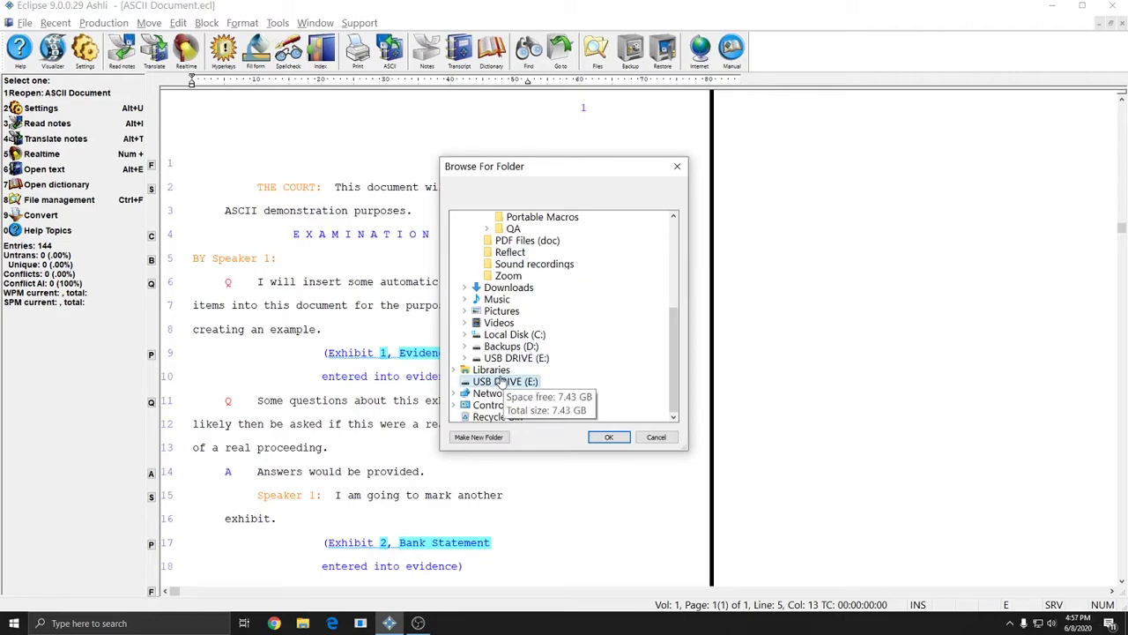
click(608, 437)
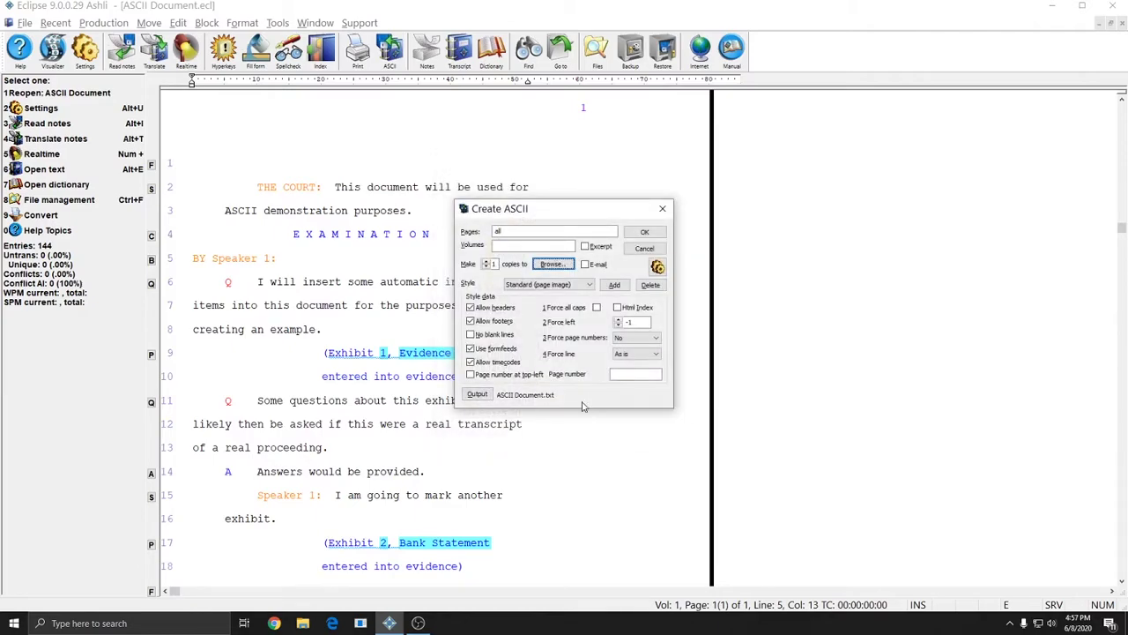
click(646, 234)
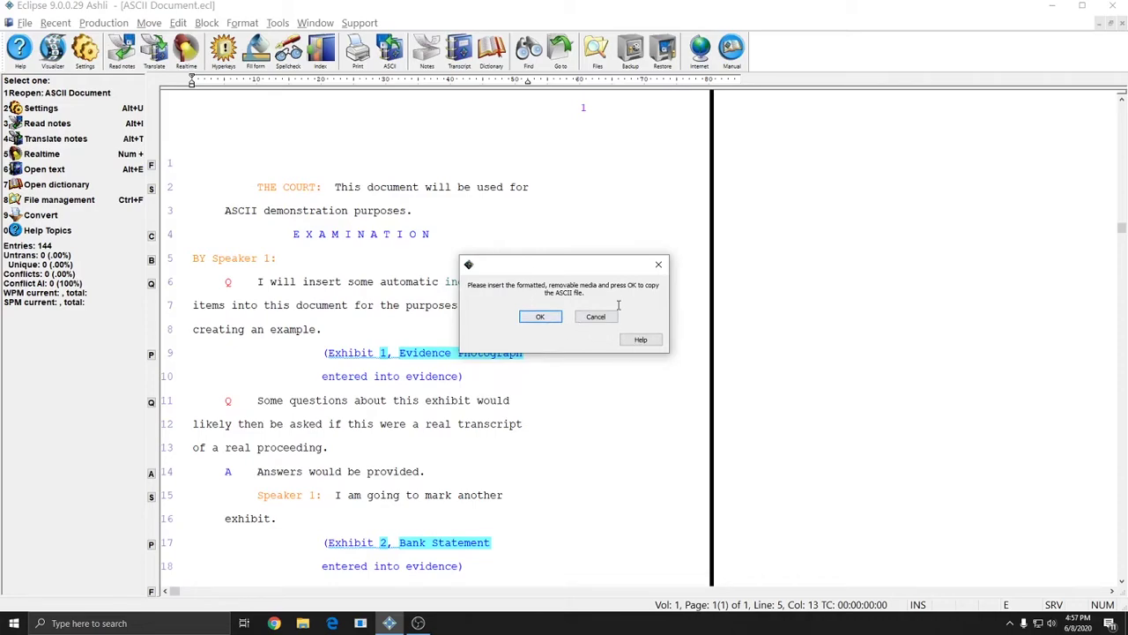
click(541, 317)
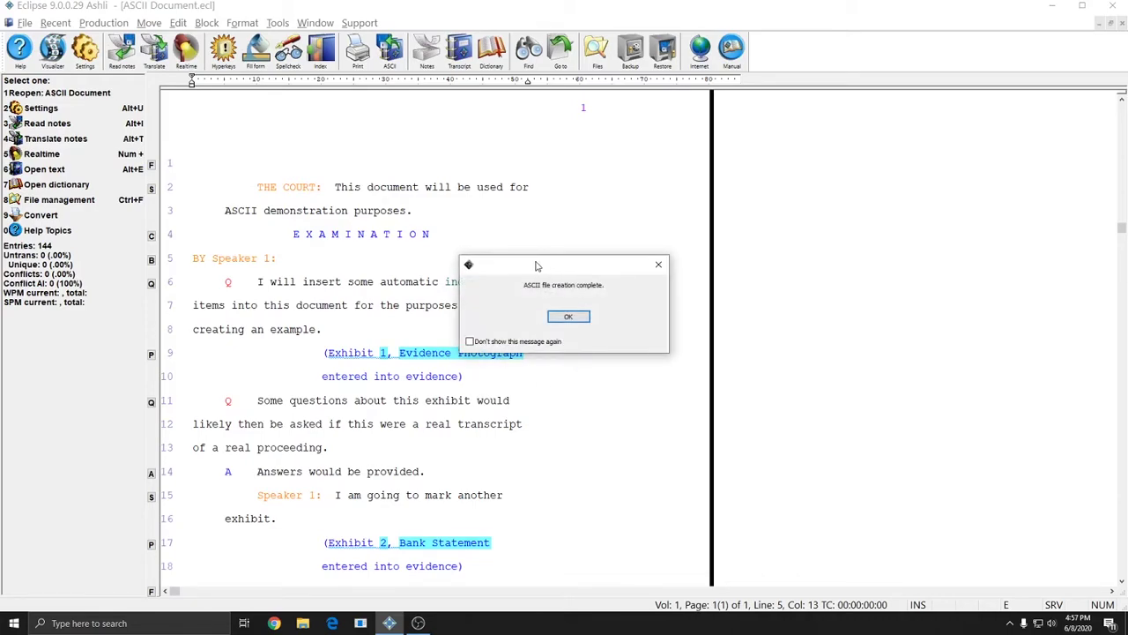
click(570, 317)
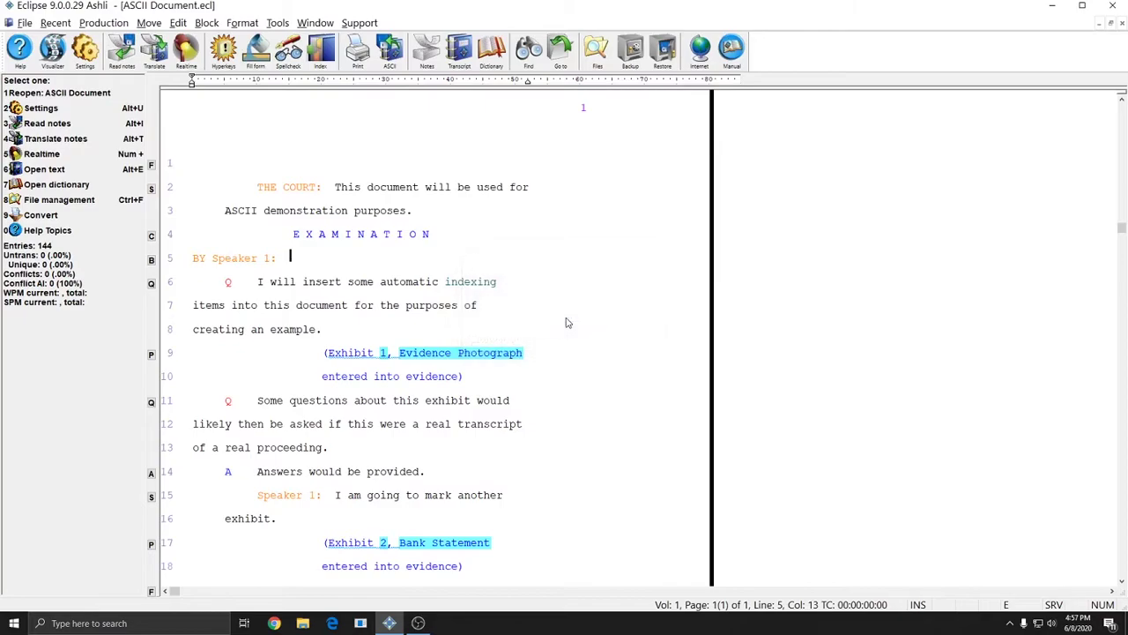
- Open the ASCII Document job's text file from the file manager, review its contents to the end, and close it
click(384, 199)
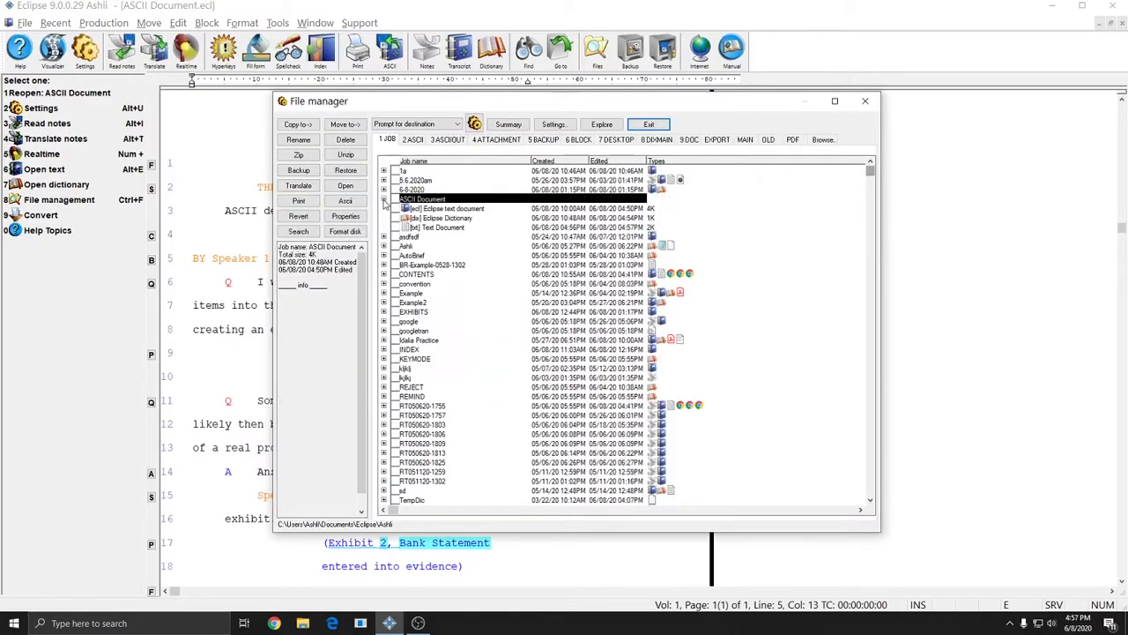
double_click(396, 227)
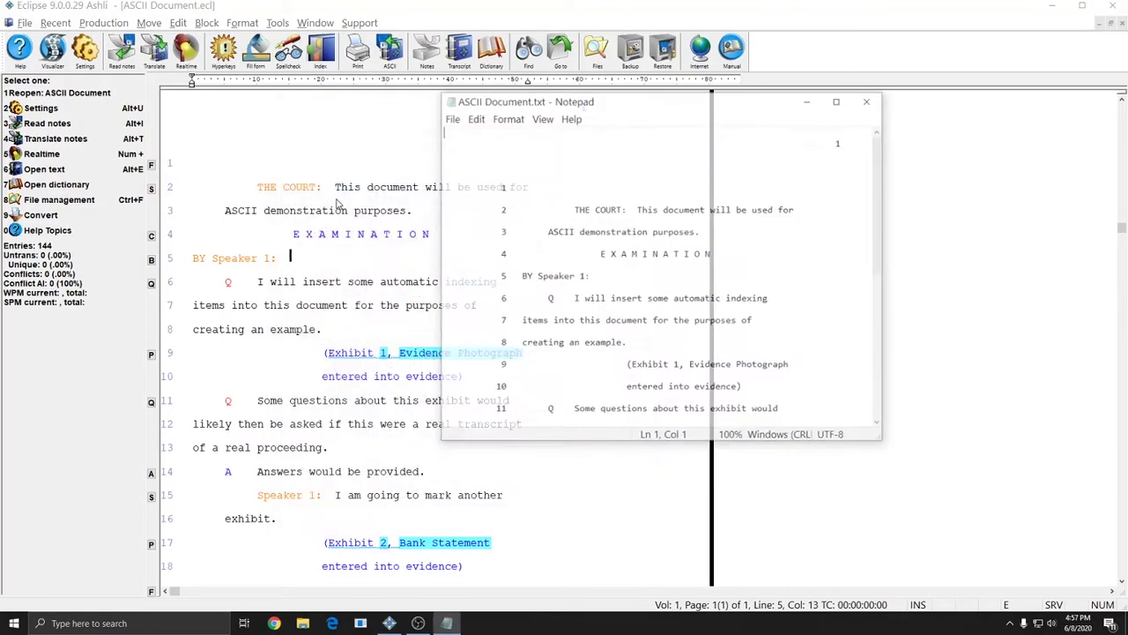
scroll(678, 283, down, 2)
scroll(679, 283, down, 2)
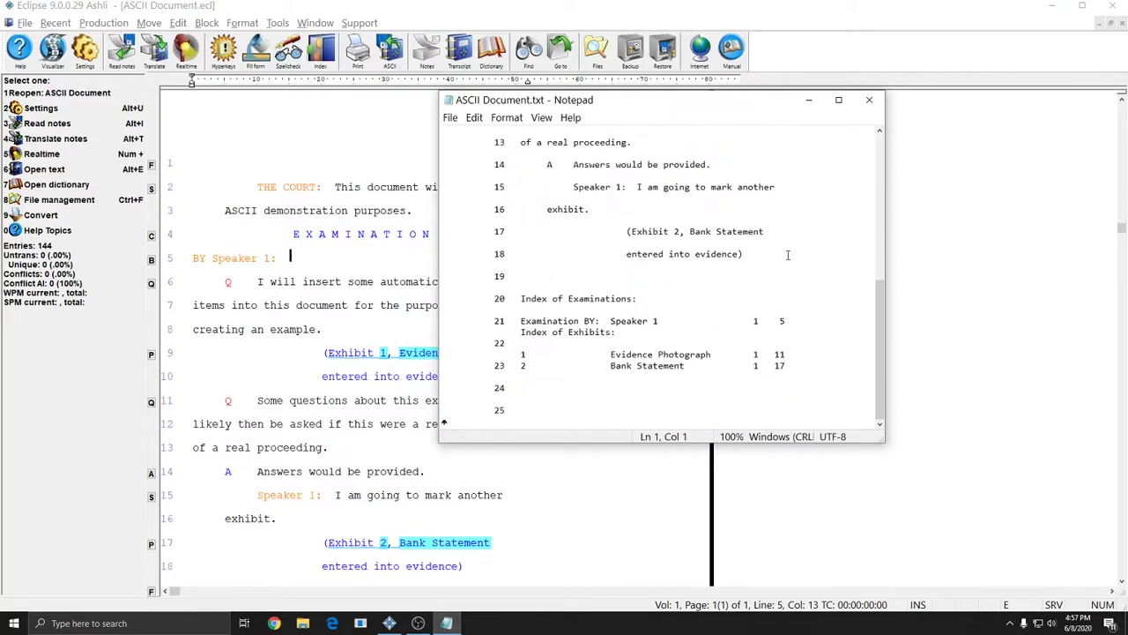
click(870, 100)
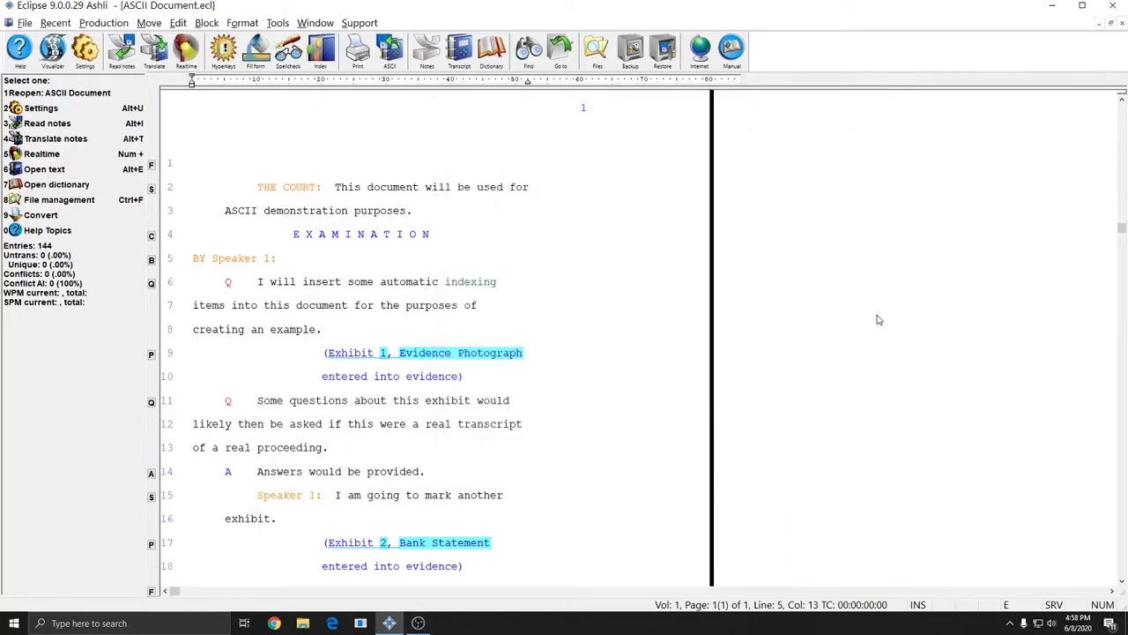
- Switch to File Explorer, review the ASCII Document.txt copy on USB DRIVE (E:), and close both windows
click(302, 623)
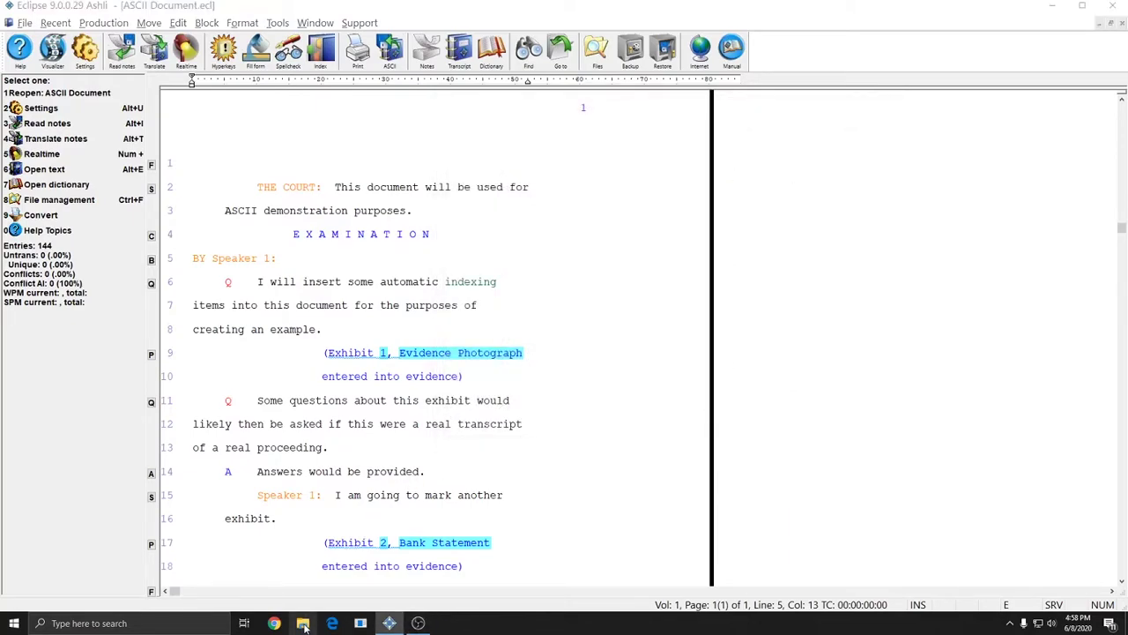
scroll(498, 480, down, 3)
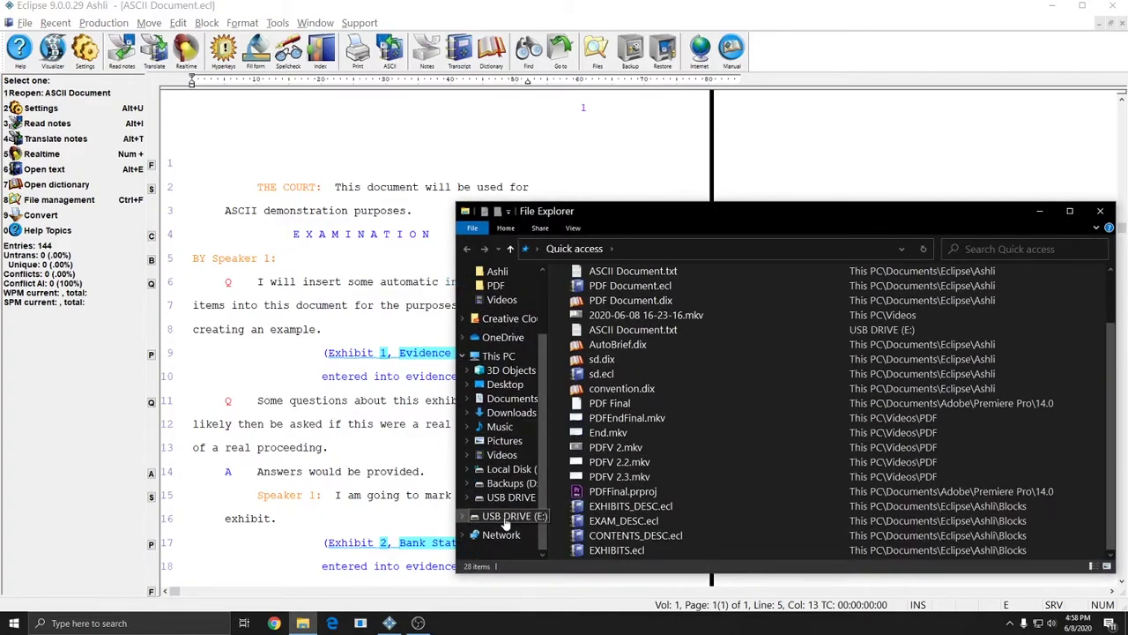
click(507, 516)
double_click(608, 294)
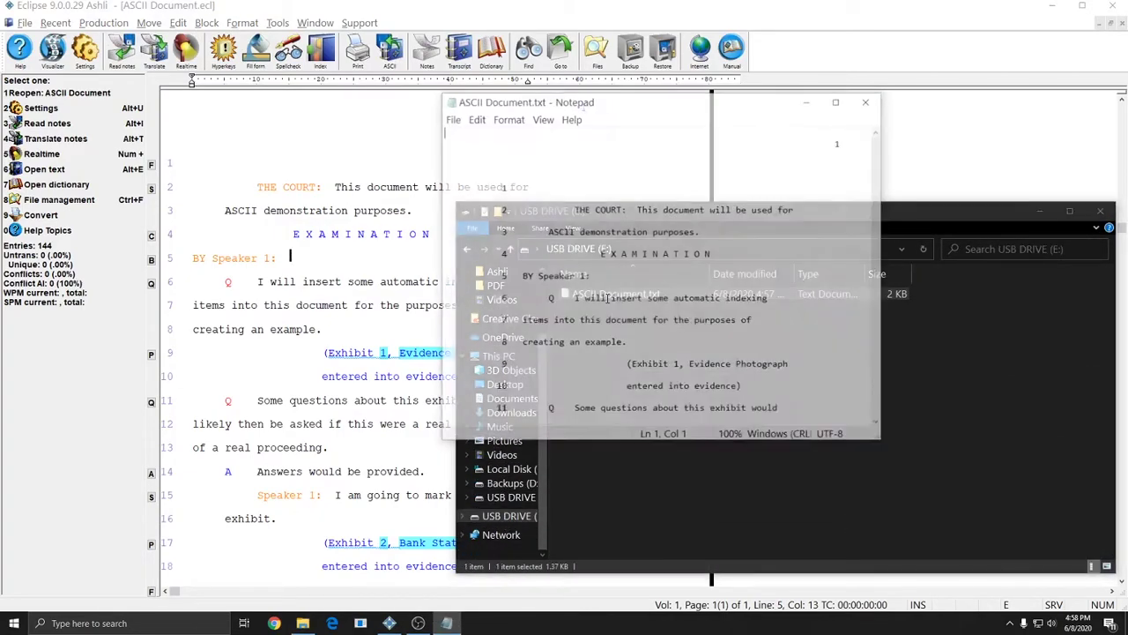
scroll(679, 288, down, 2)
scroll(678, 289, down, 3)
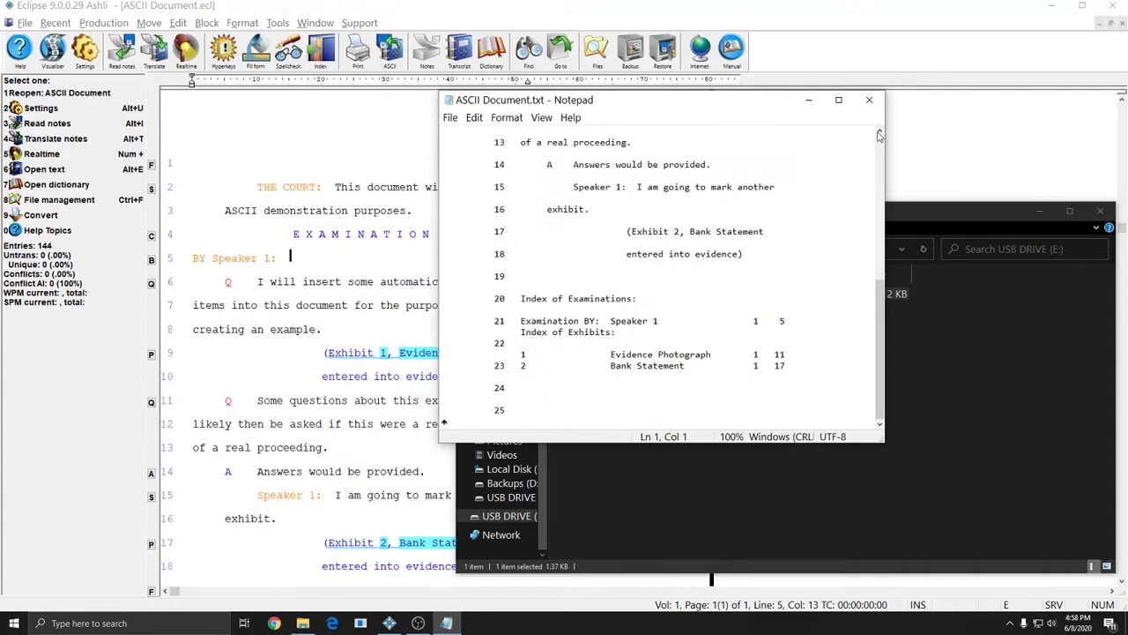
click(869, 100)
click(1100, 211)
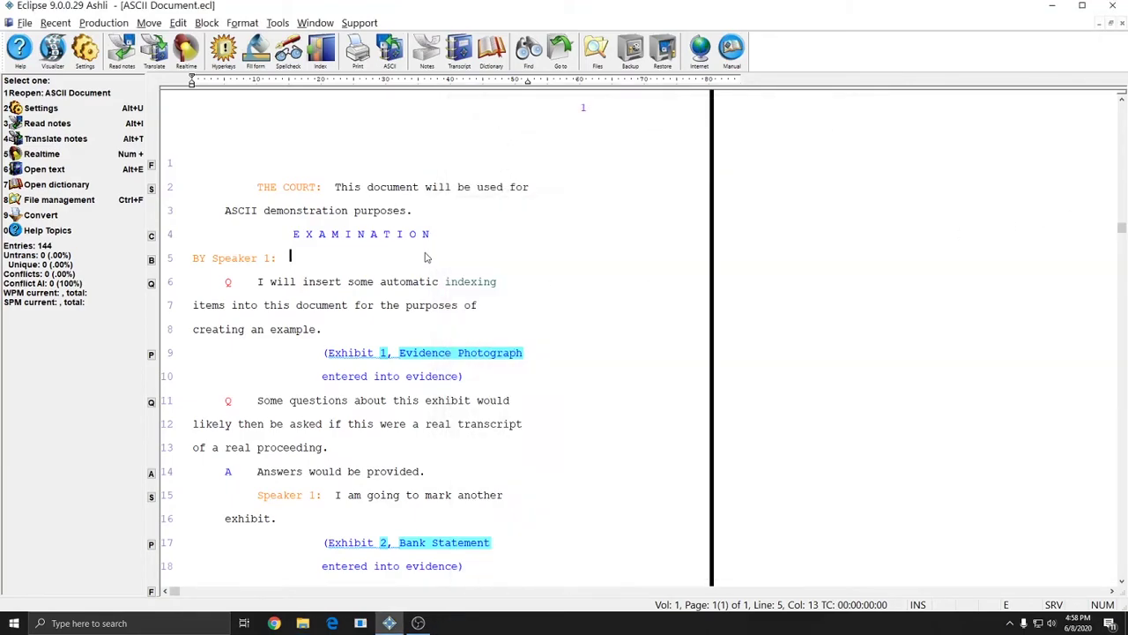
- Start another ASCII export, examine the Summation (Amicus) style's settings, and return the style to Standard (page image)
key(ctrl+shift+a)
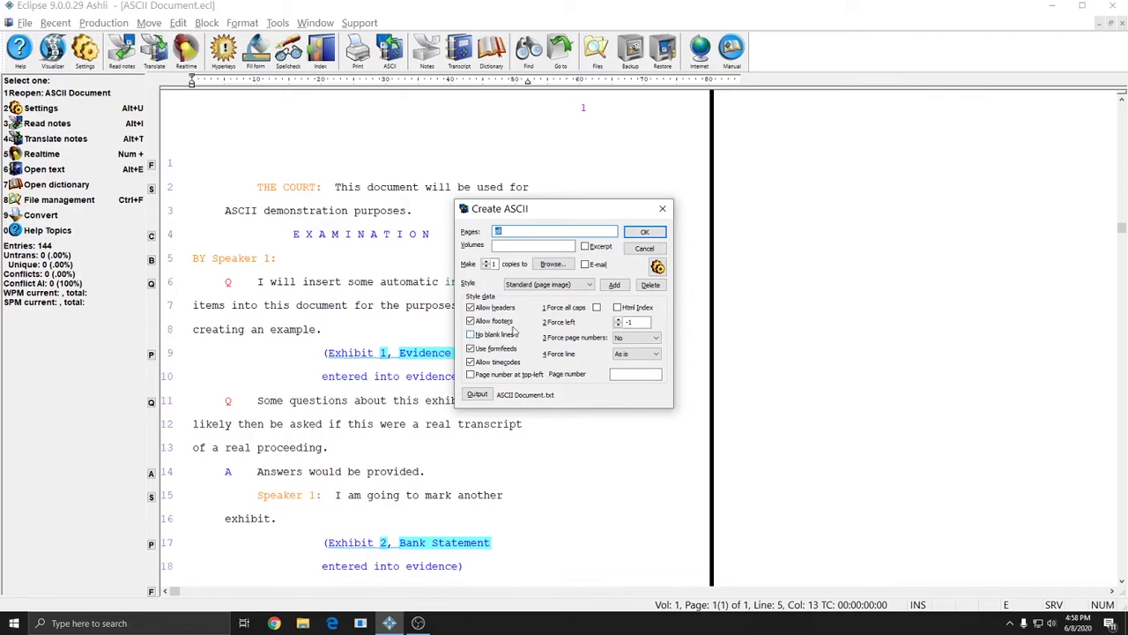
click(590, 286)
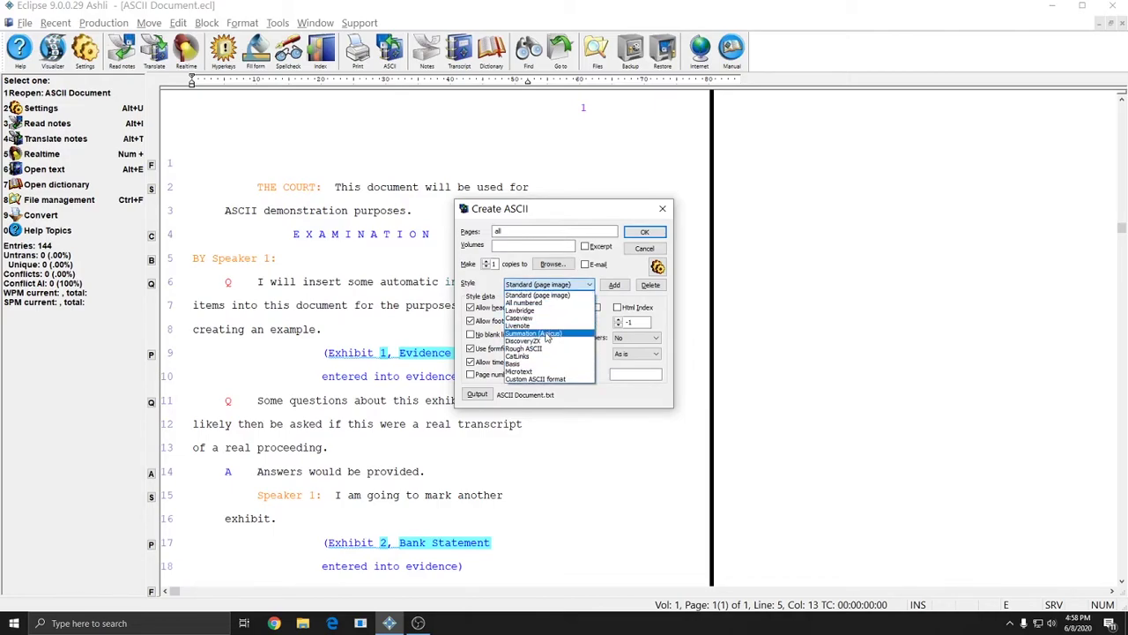
click(548, 334)
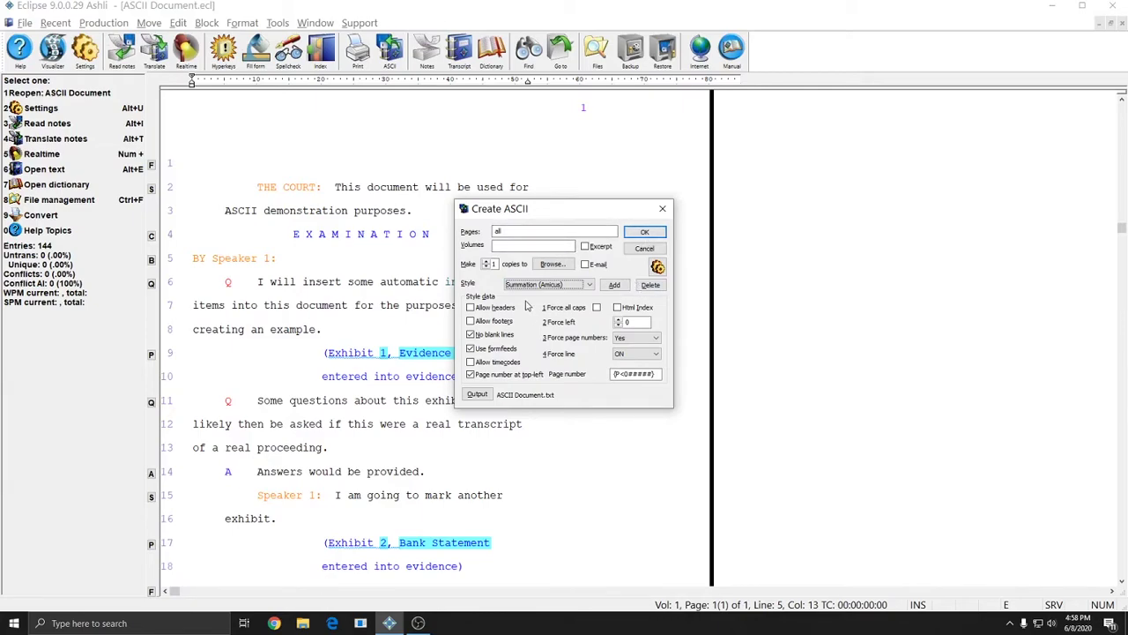
click(534, 287)
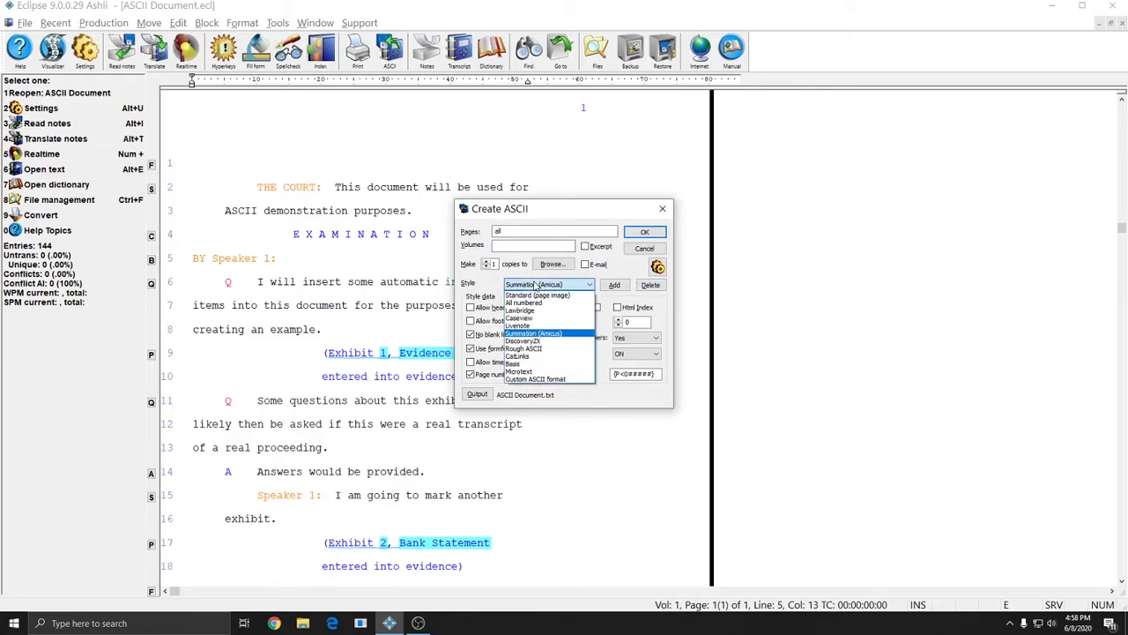
click(528, 297)
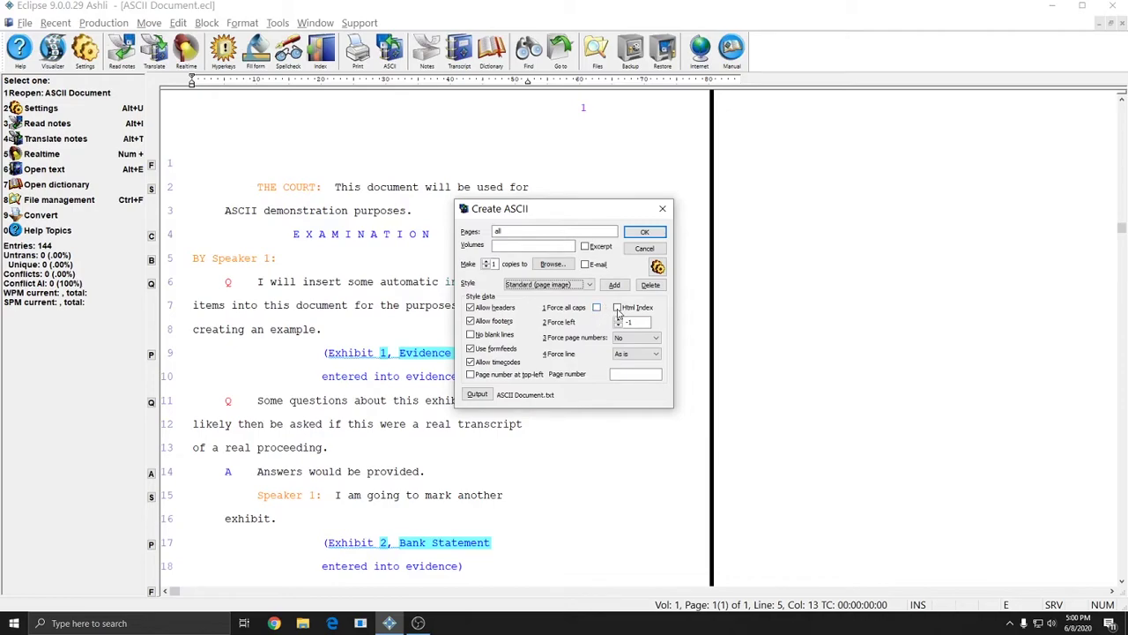
- Turn on the Html Index option and create the ASCII file in Standard (page image) style, confirming the copy to removable media
click(617, 311)
click(618, 308)
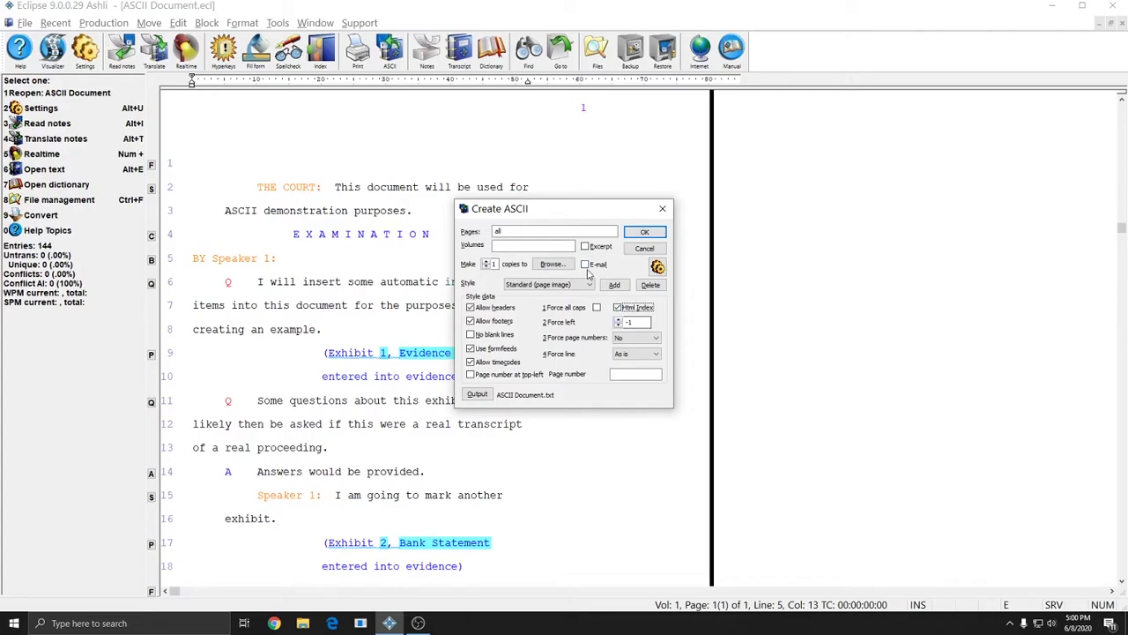
click(646, 233)
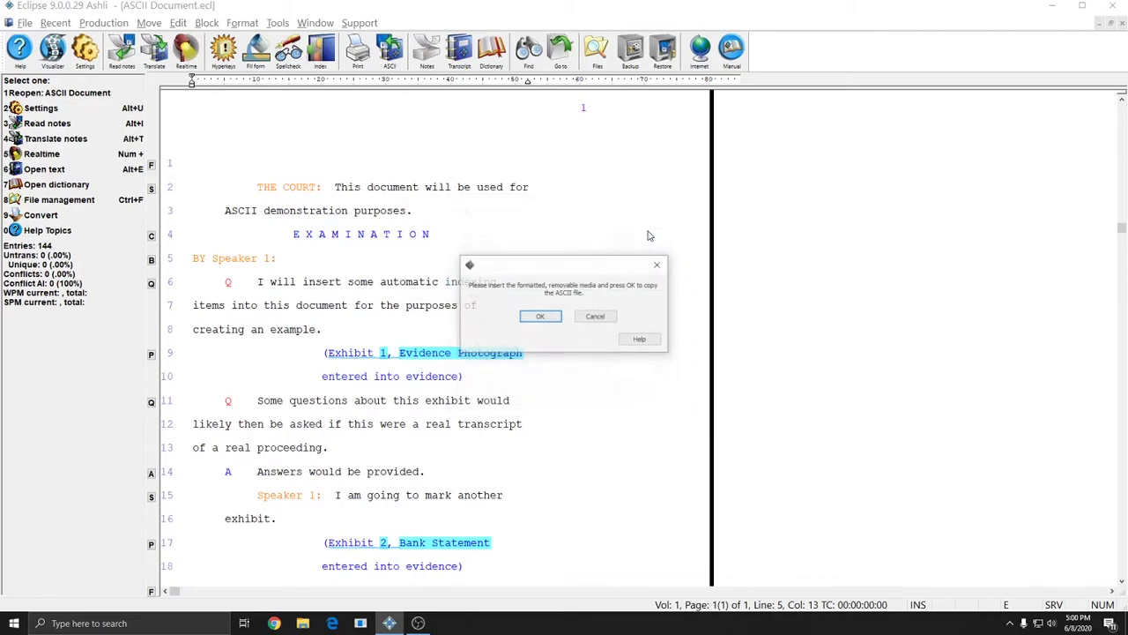
click(539, 317)
click(564, 323)
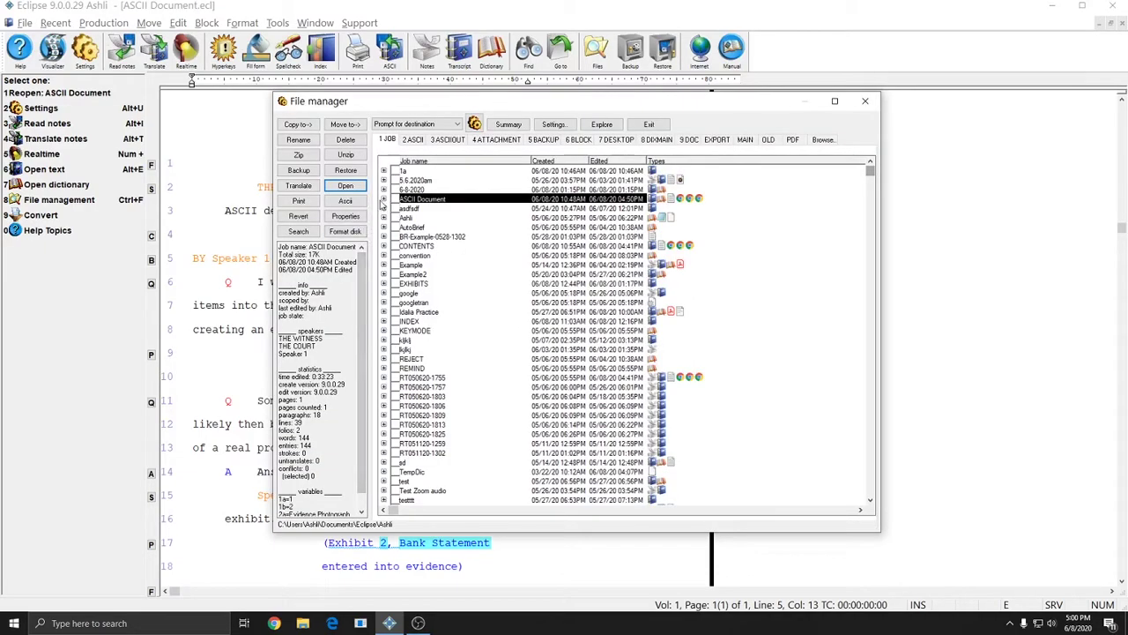
- Open the ASCII Document job's main HTML file from the file manager, browse its word index and follow the link for "transcript"
click(384, 199)
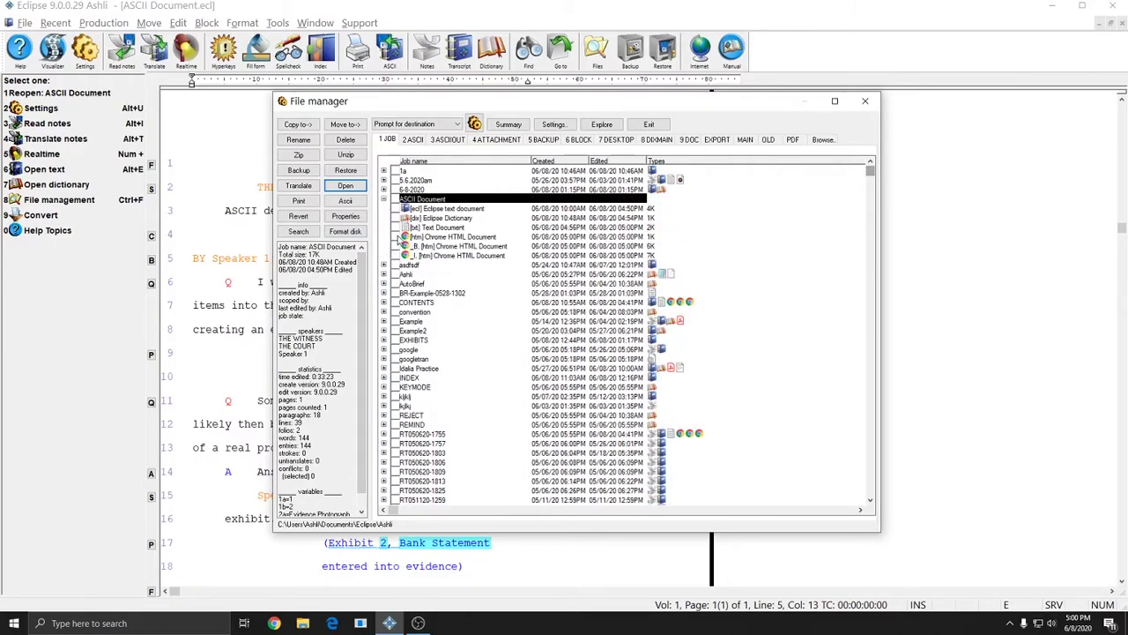
click(395, 237)
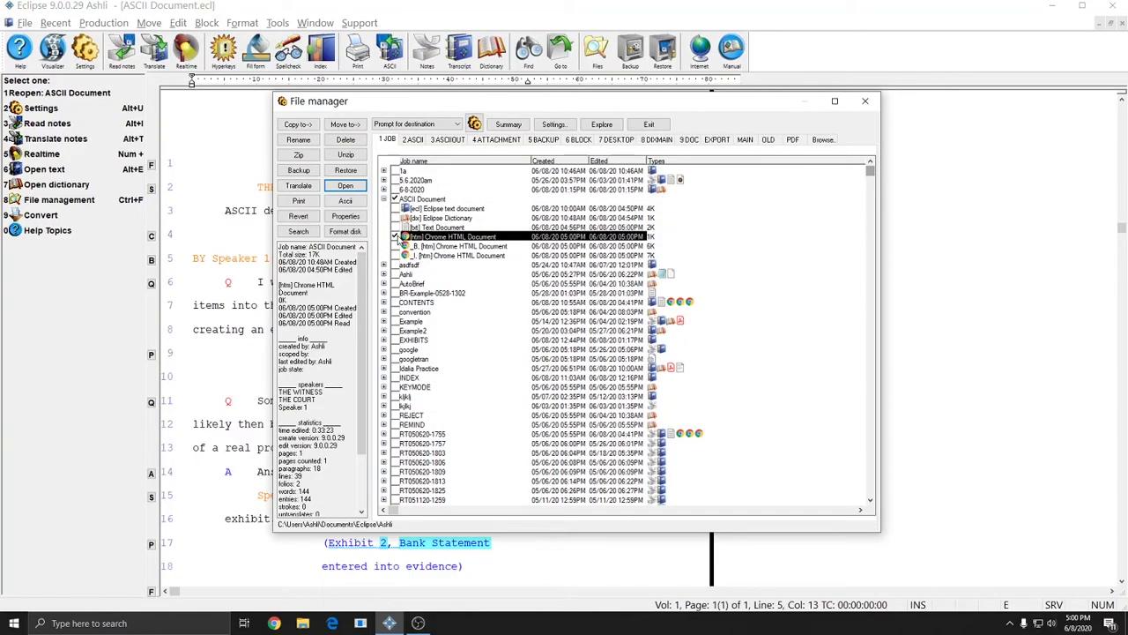
click(346, 186)
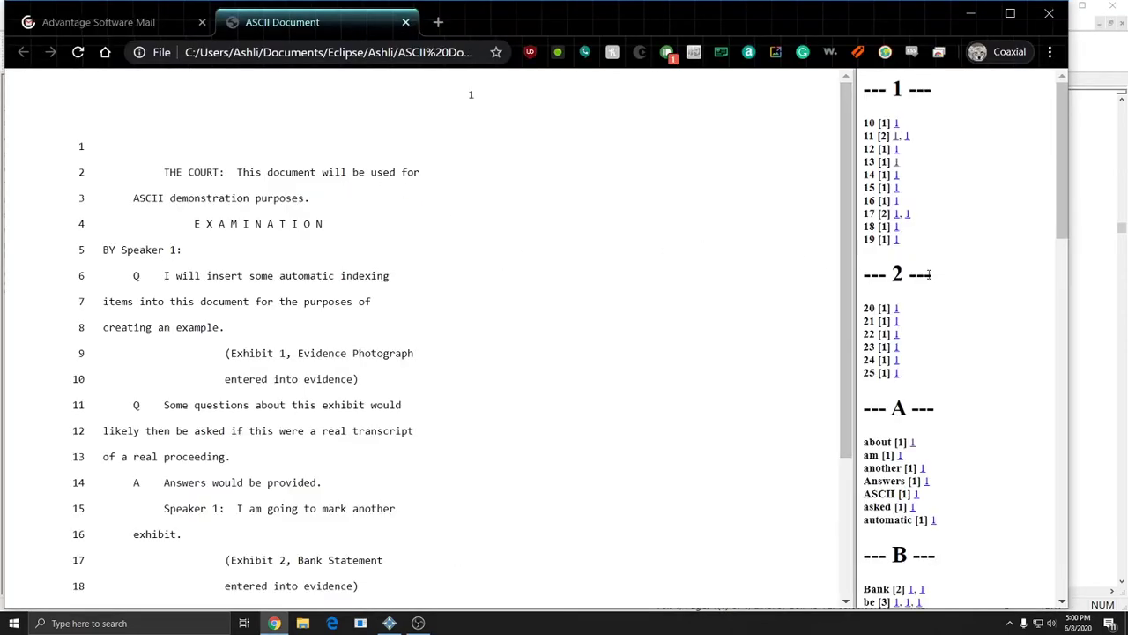
scroll(934, 291, down, 3)
scroll(950, 303, down, 15)
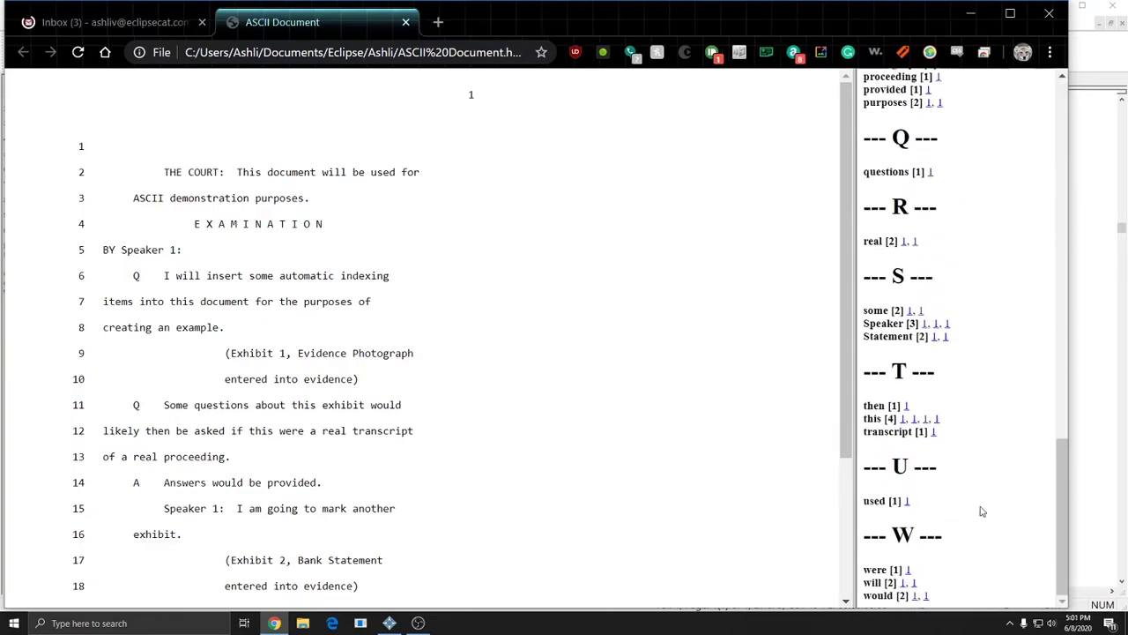
click(935, 432)
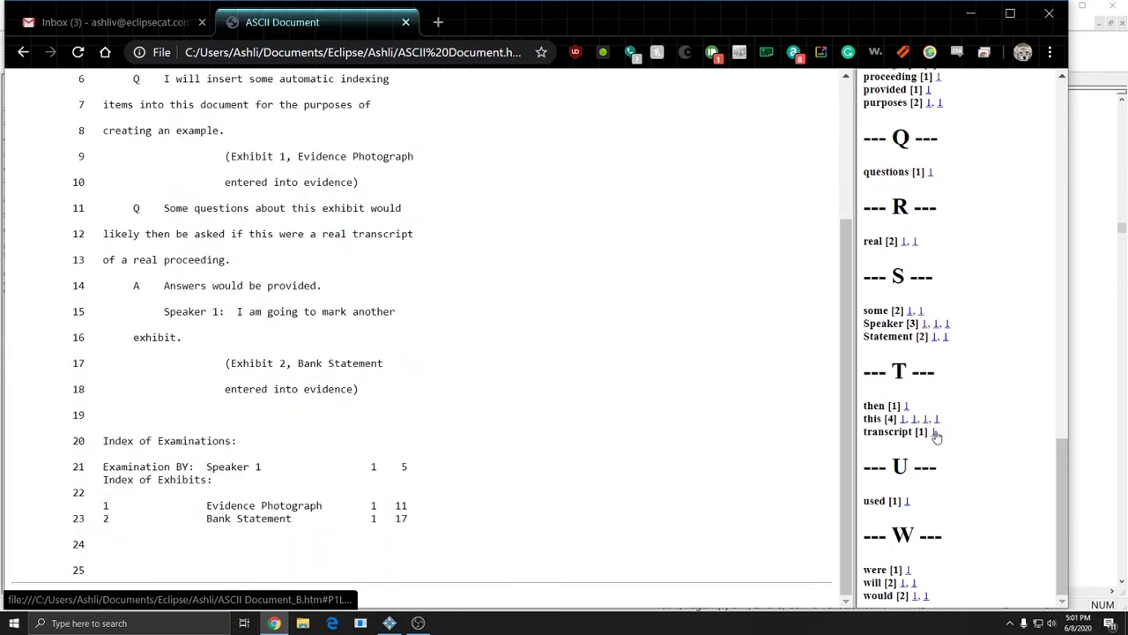
scroll(550, 394, up, 3)
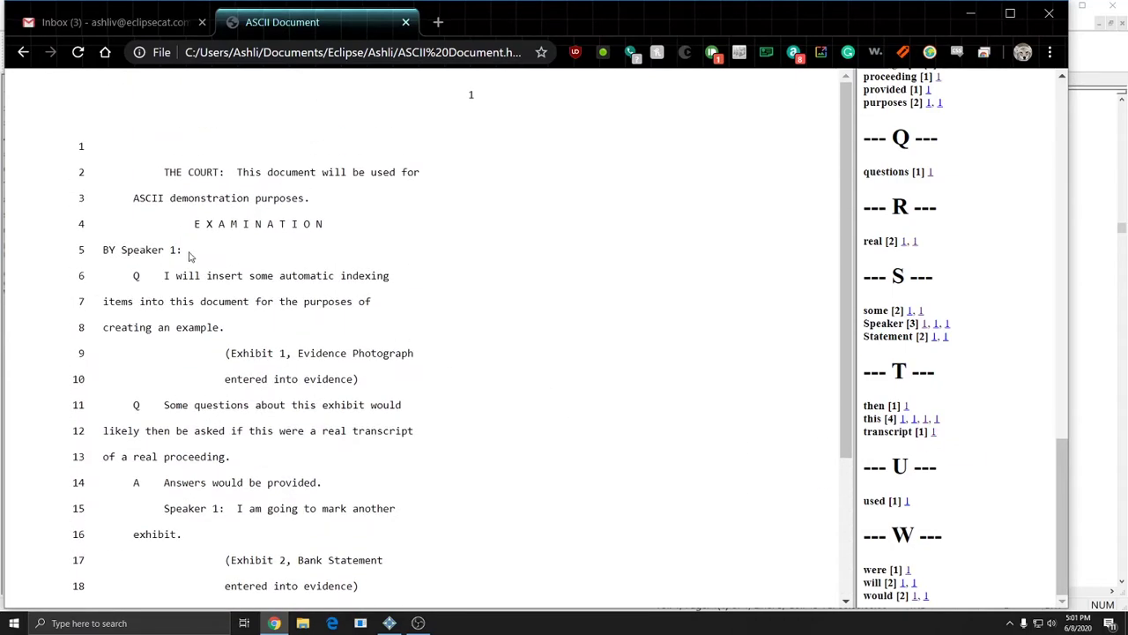
- Review the HTML transcript's text from the opening lines through the exhibit passages, and close the browser
double_click(251, 302)
triple_click(240, 275)
click(173, 172)
scroll(231, 273, down, 3)
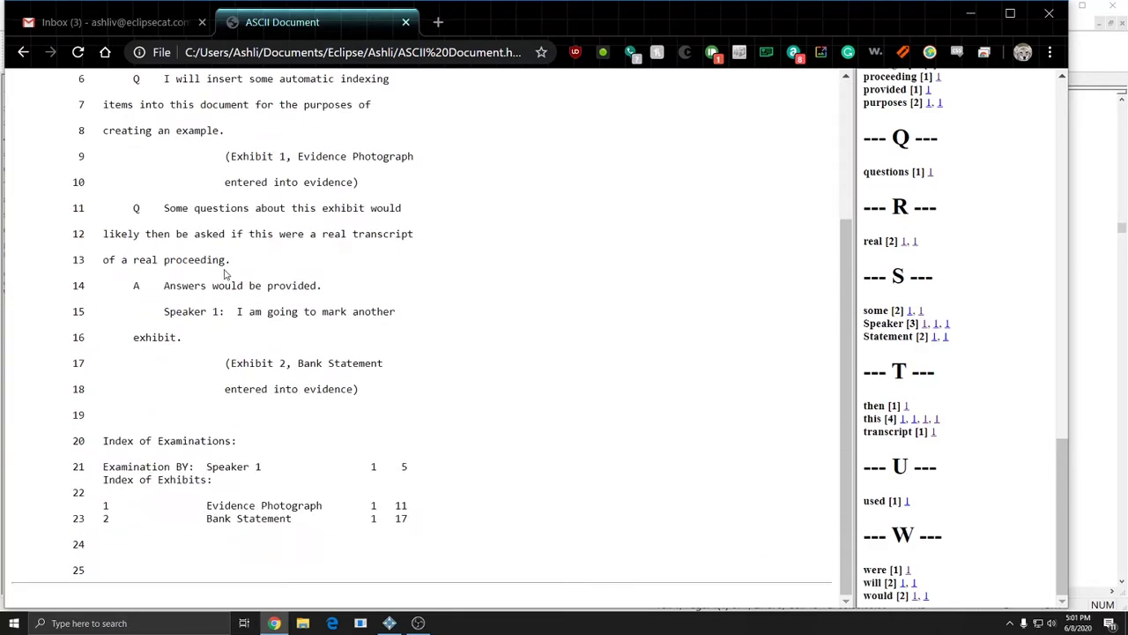
drag(421, 420, 80, 133)
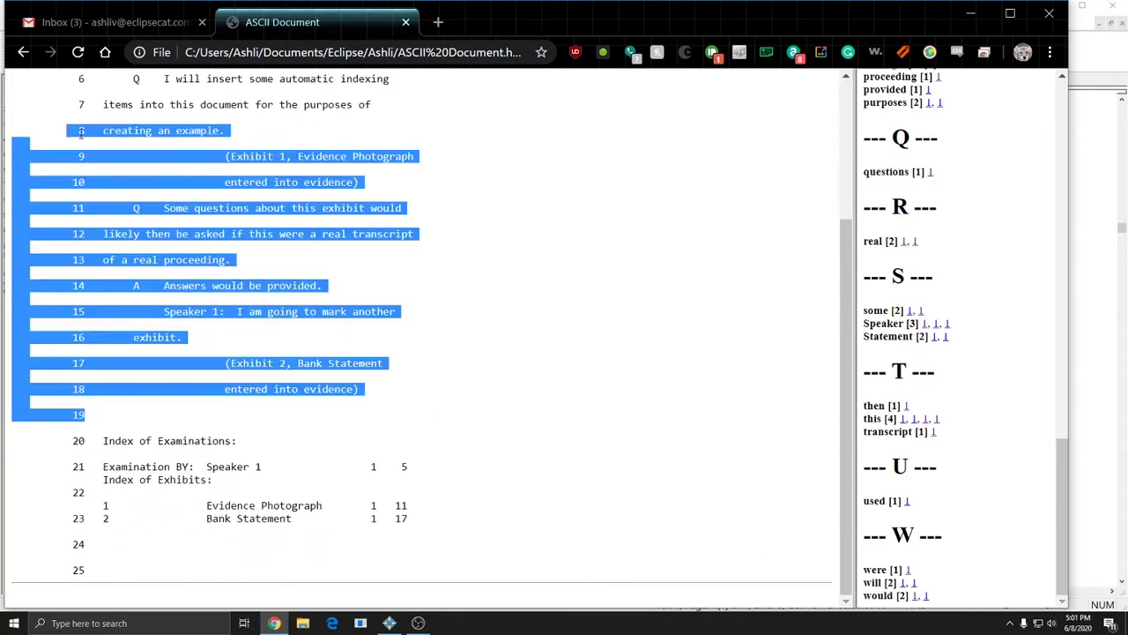
click(219, 182)
drag(429, 418, 149, 181)
click(160, 204)
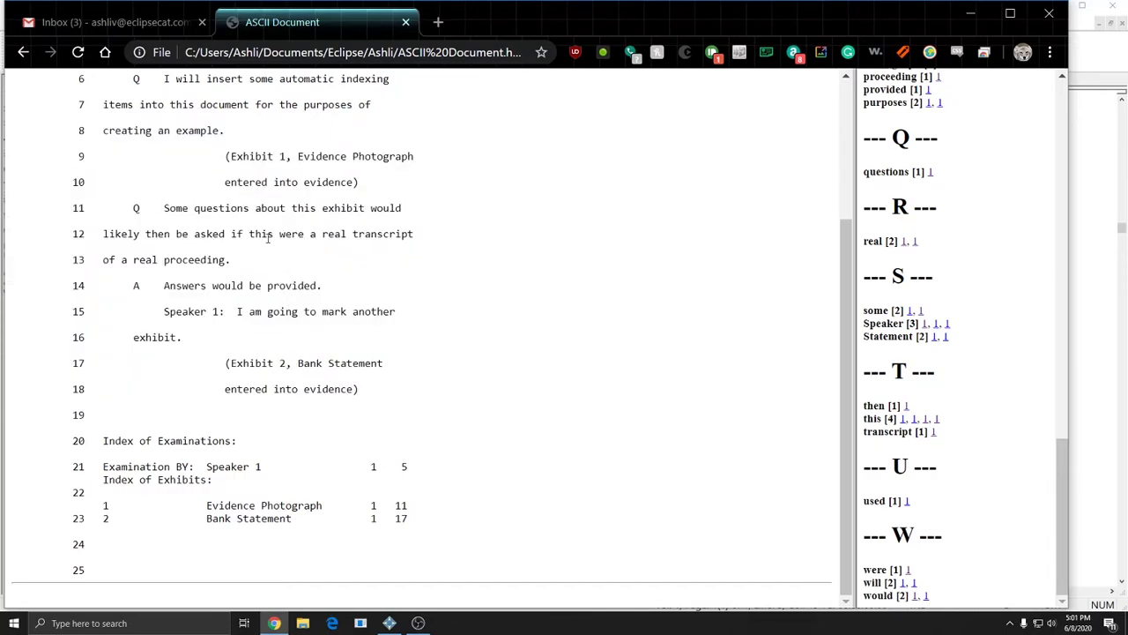
scroll(269, 238, up, 3)
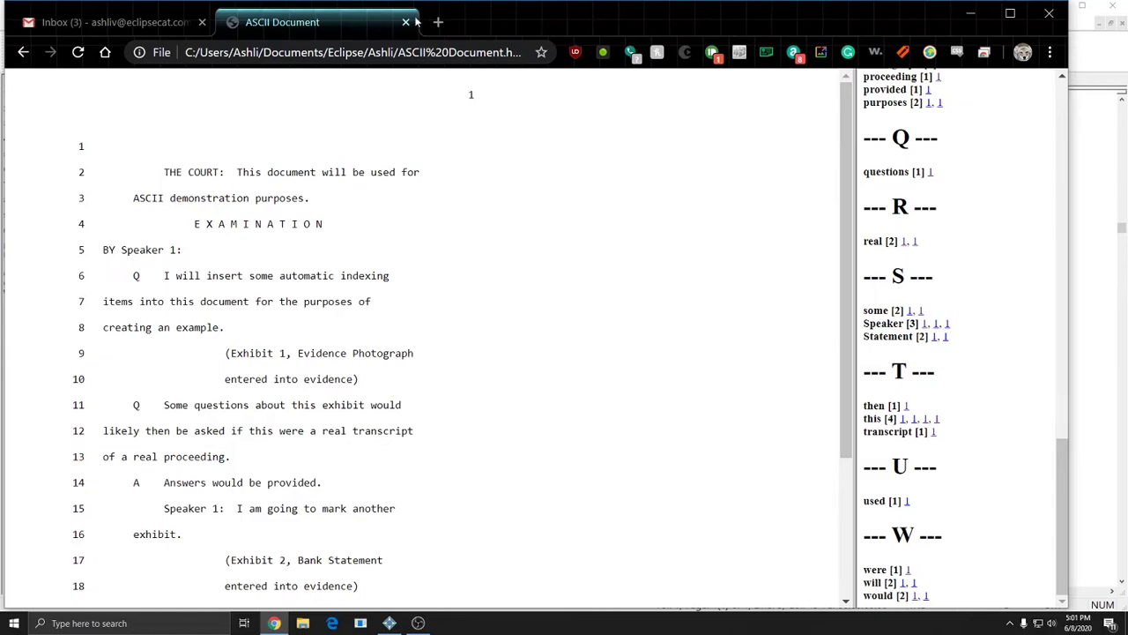
click(1049, 14)
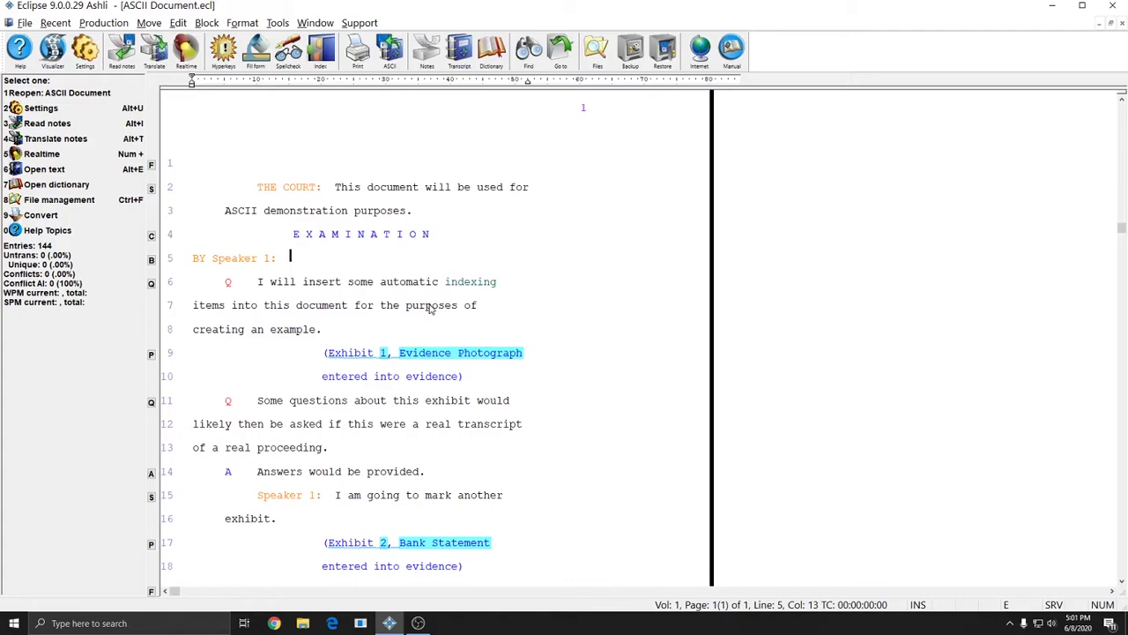
- Create another ASCII file with Force page numbers set to Every line and the Html Index option turned off
key(ctrl+shift+a)
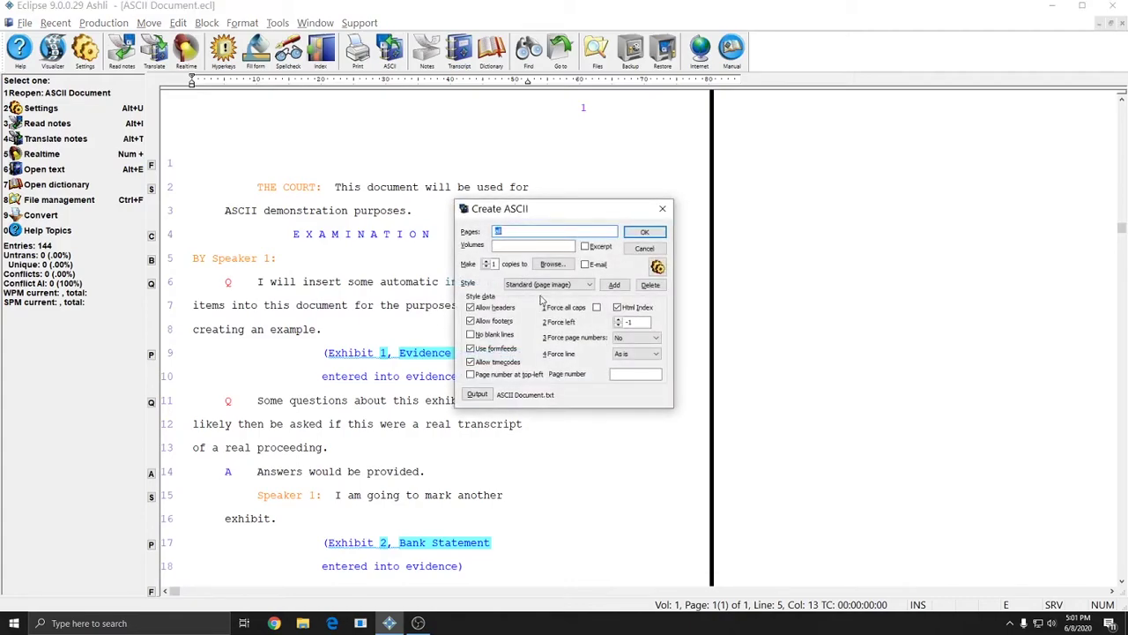
click(642, 322)
double_click(642, 323)
click(657, 339)
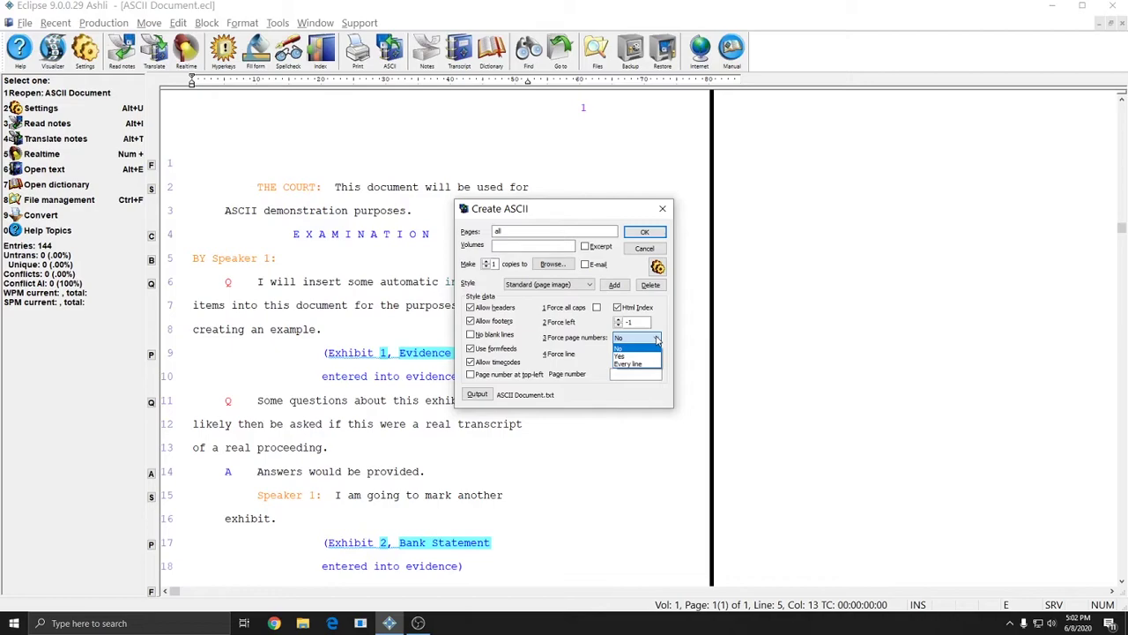
click(627, 355)
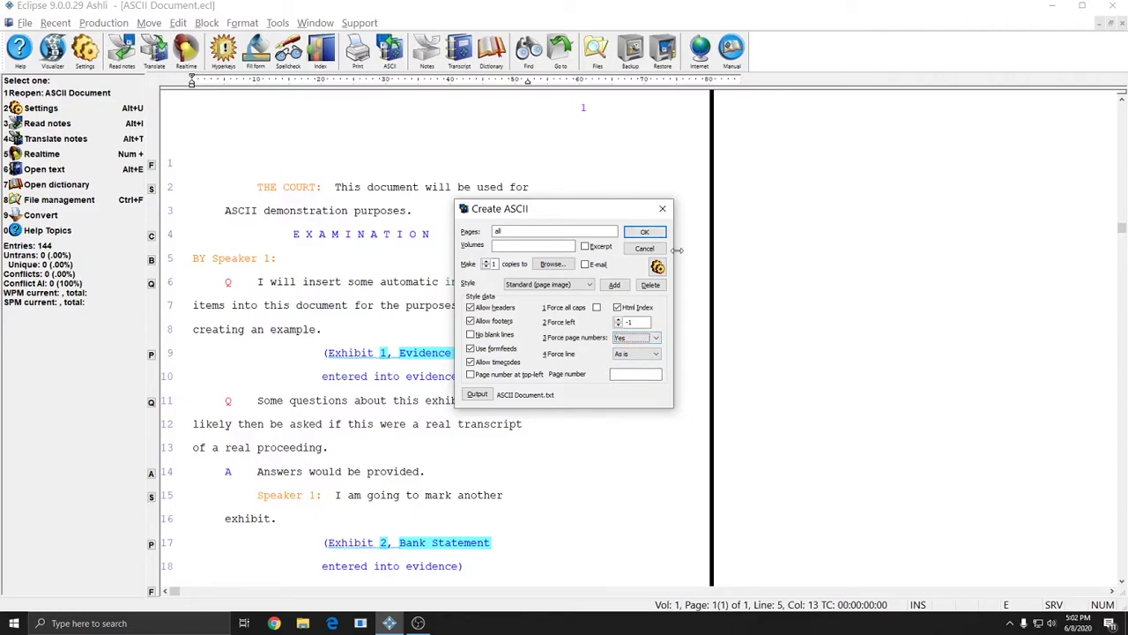
click(655, 338)
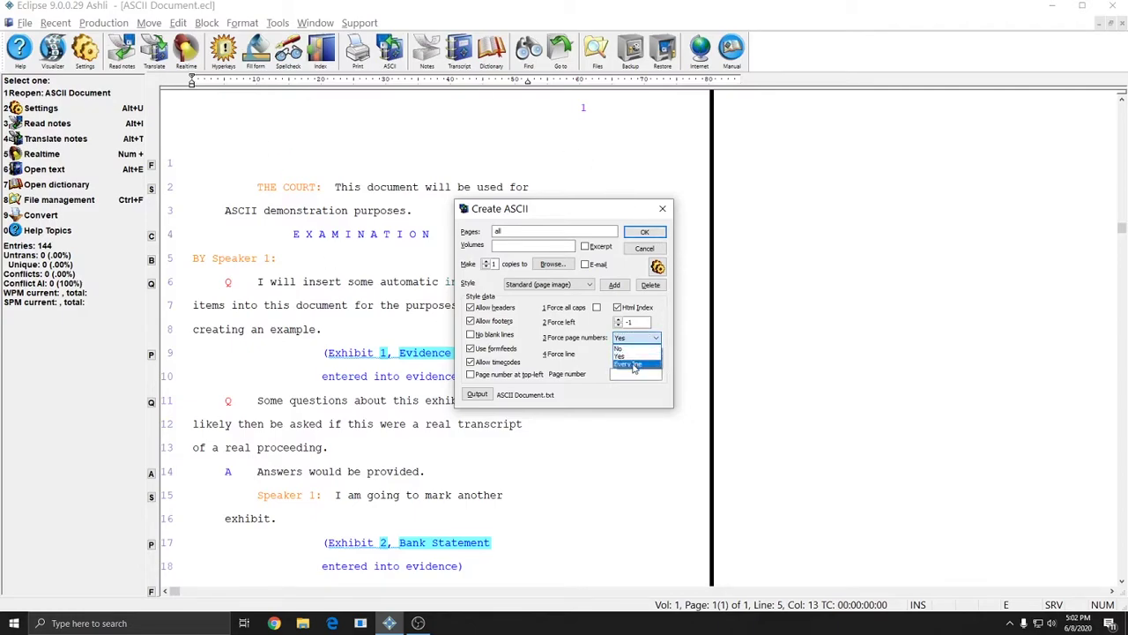
click(634, 364)
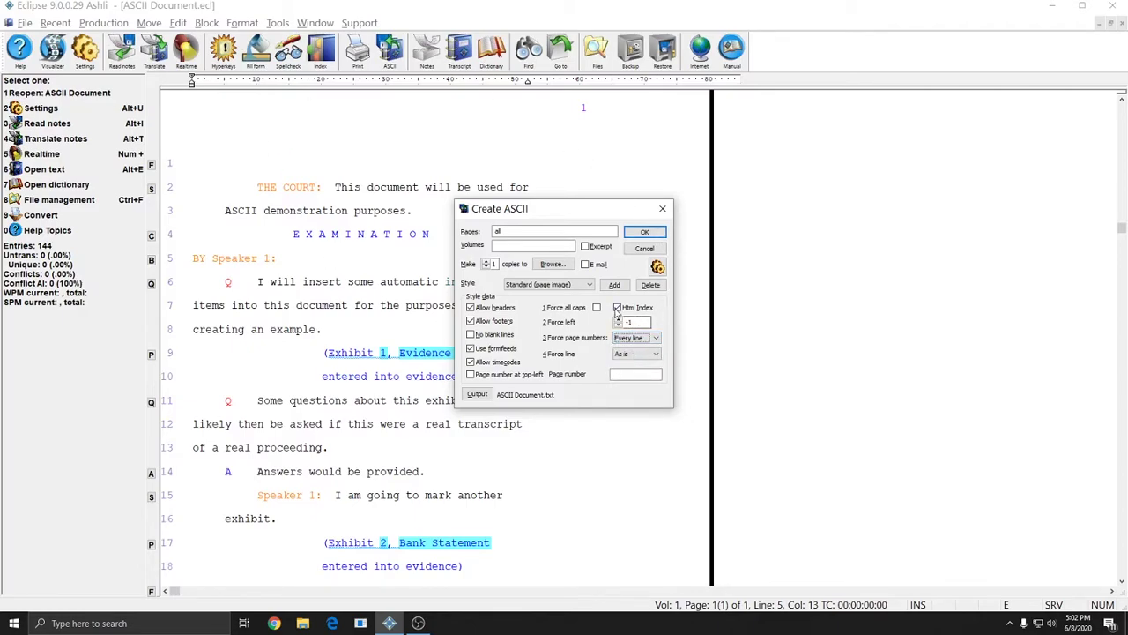
click(621, 307)
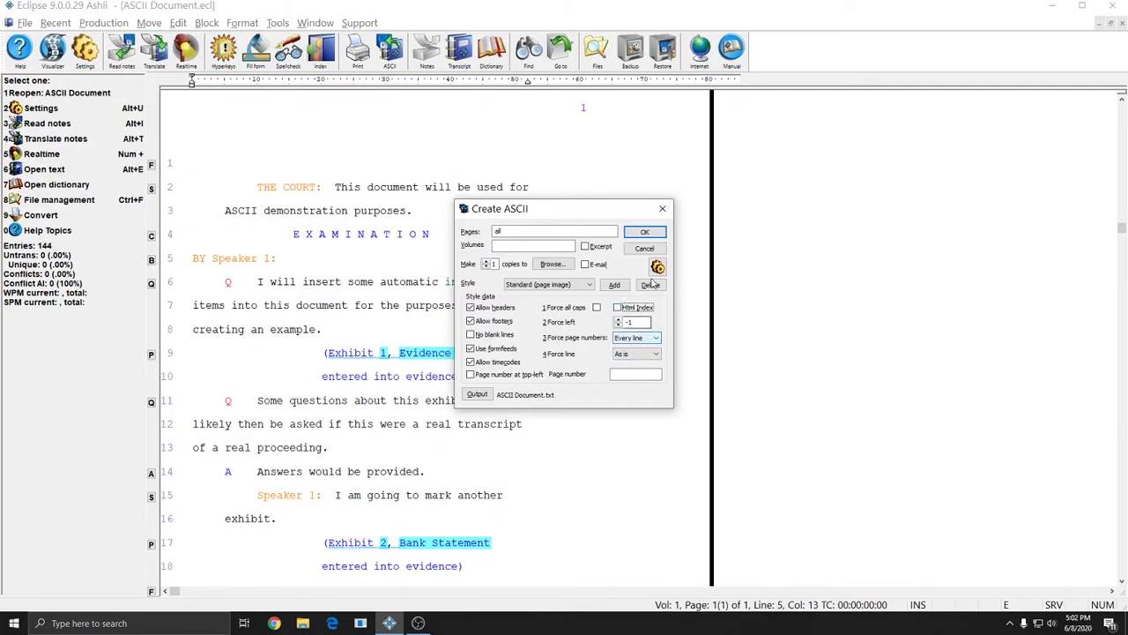
click(642, 232)
click(543, 316)
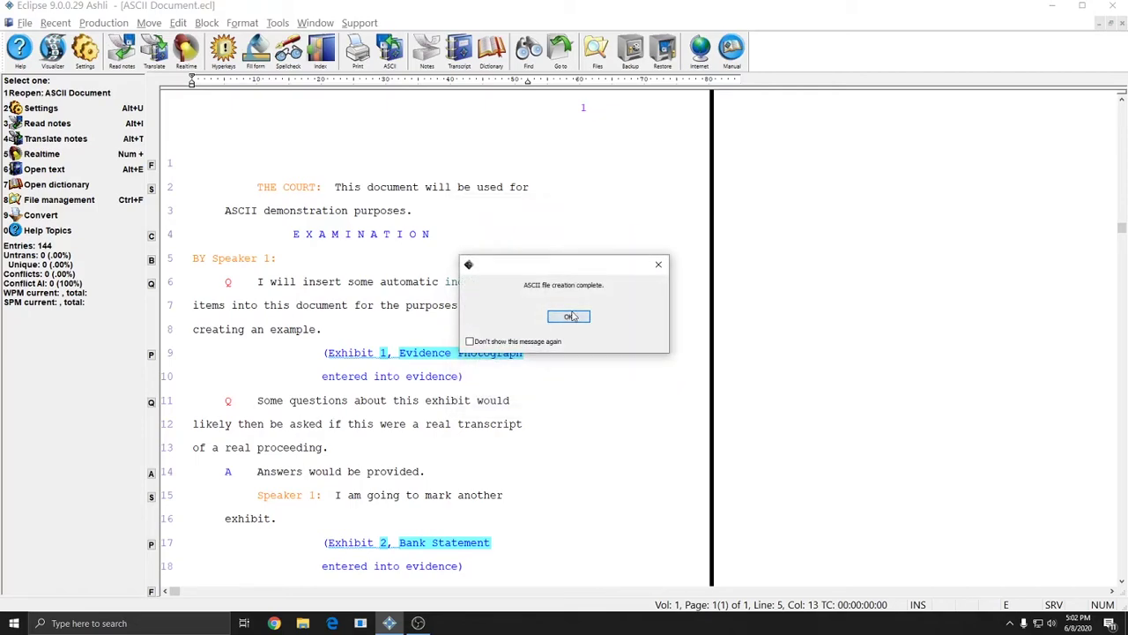
click(546, 316)
- Open the regenerated text file from the file manager, check the page numbers beside the line numbers, and close it
key(ctrl+f)
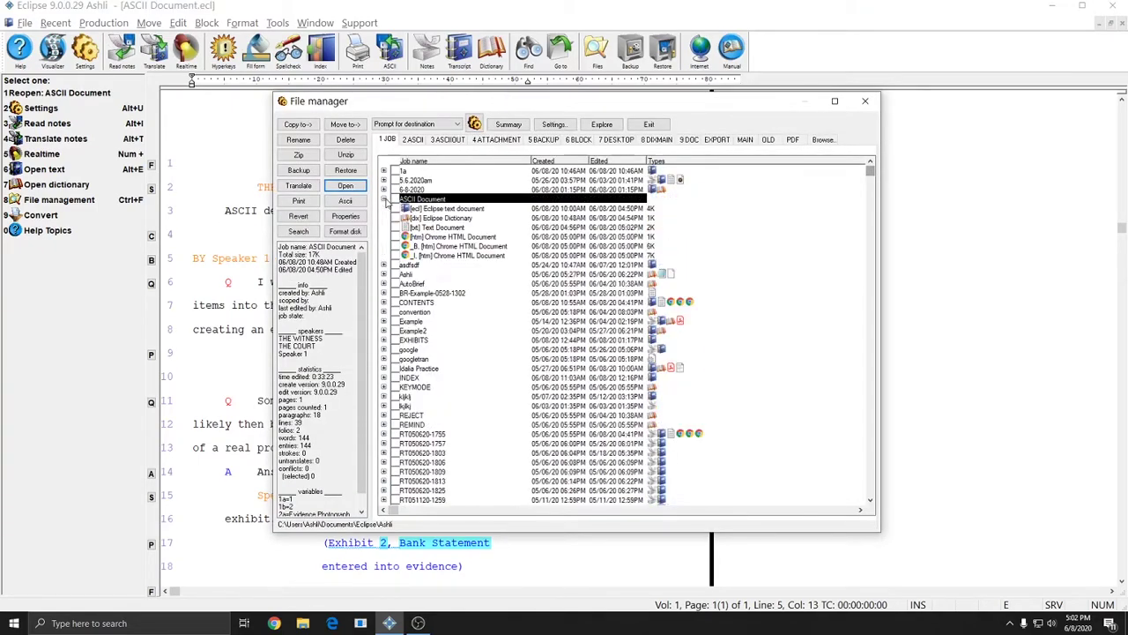
double_click(399, 228)
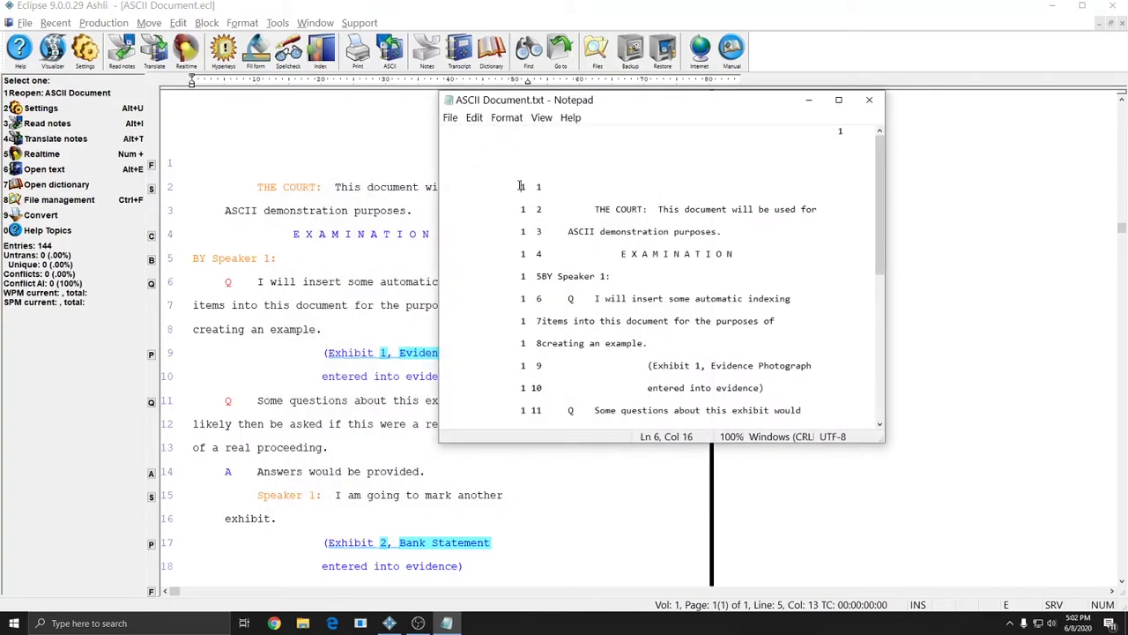
drag(521, 186, 543, 186)
key(Down)
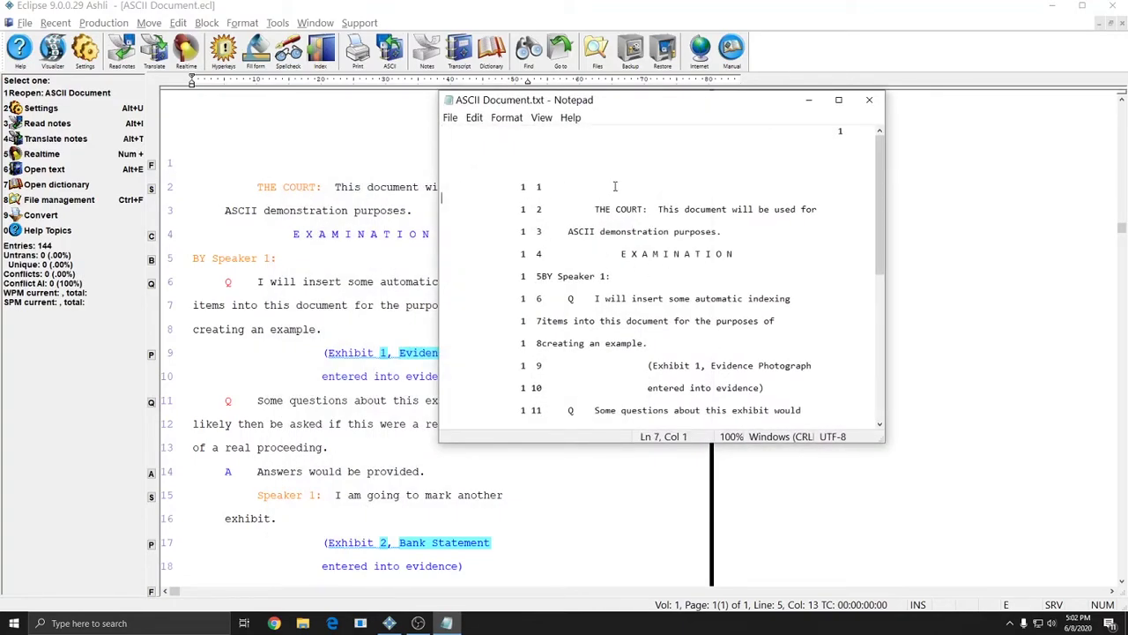
click(870, 103)
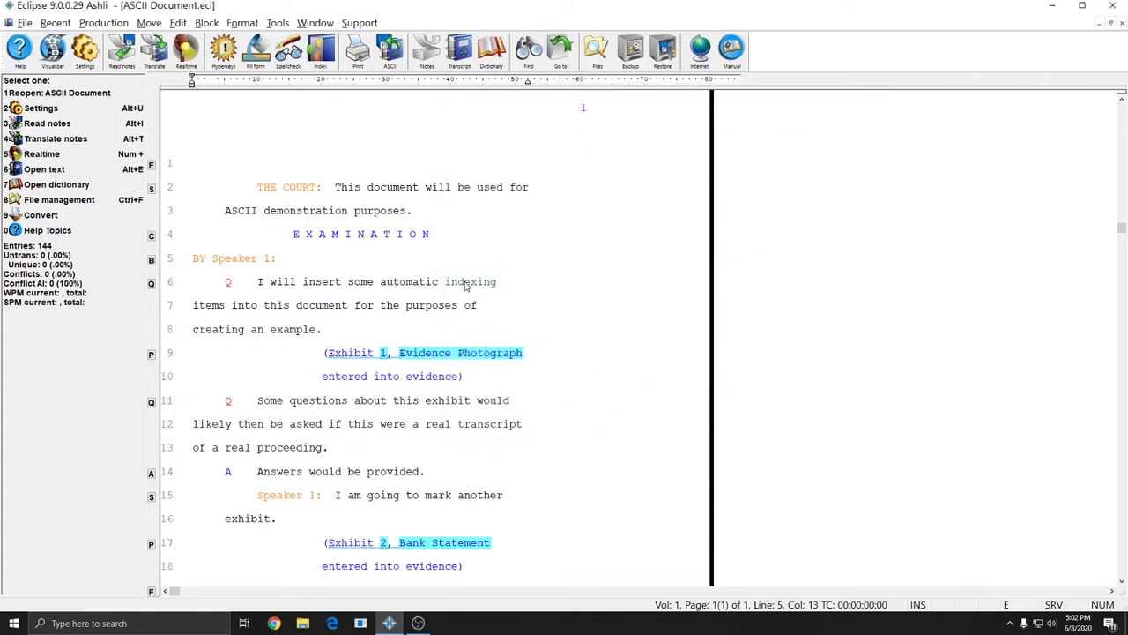
- Start another ASCII export and examine the Force line choices, leaving the option at As is
key(alt+p)
key(a)
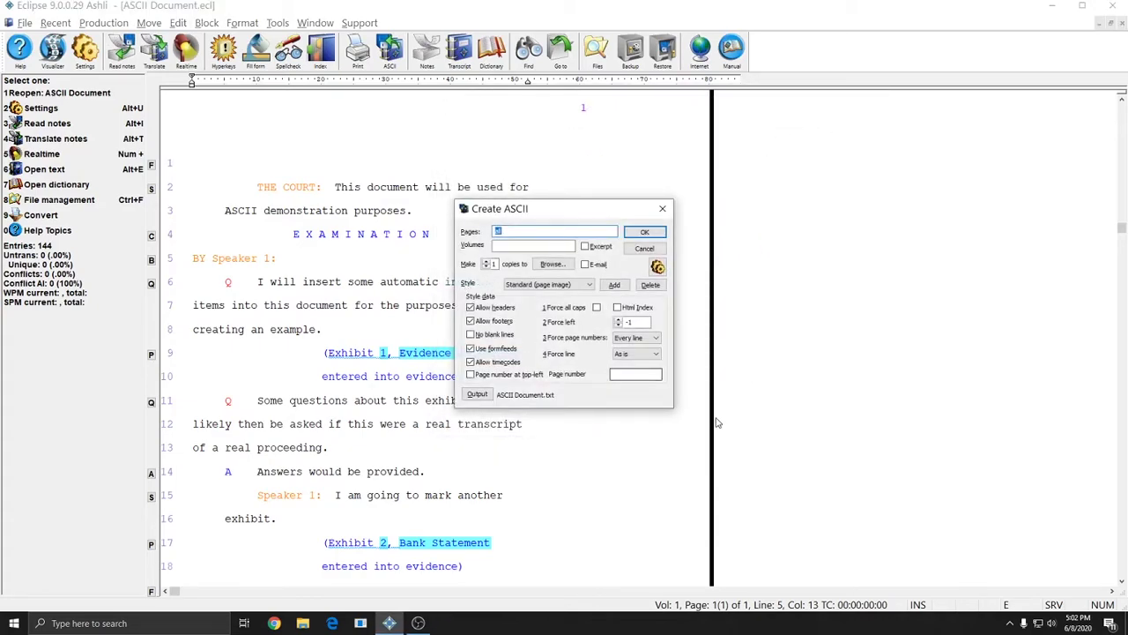
click(651, 354)
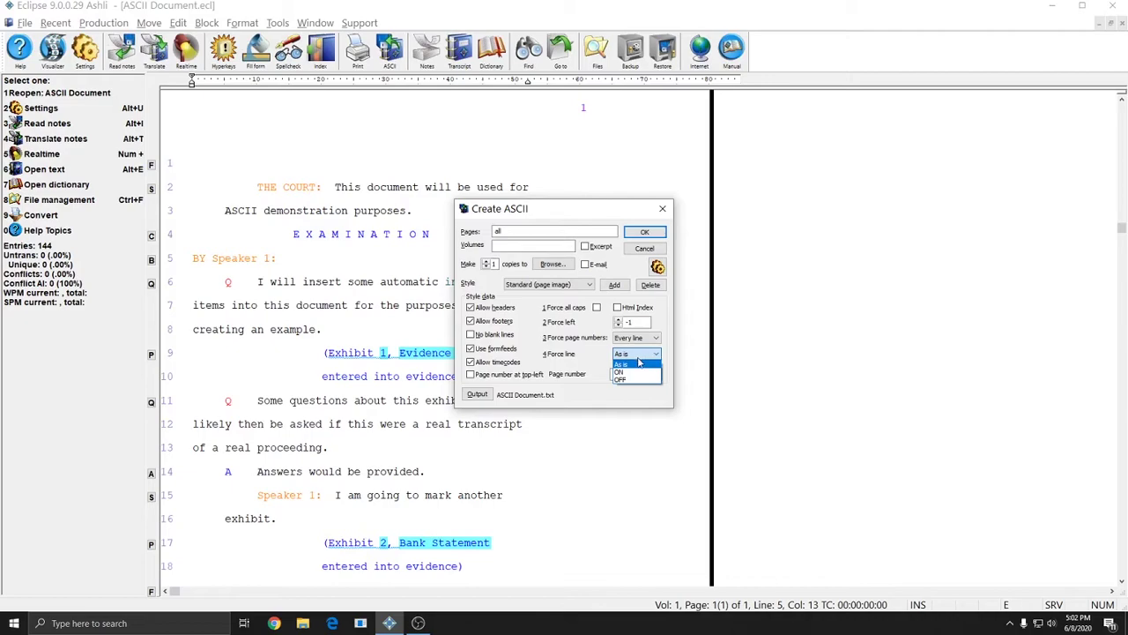
click(622, 371)
click(631, 365)
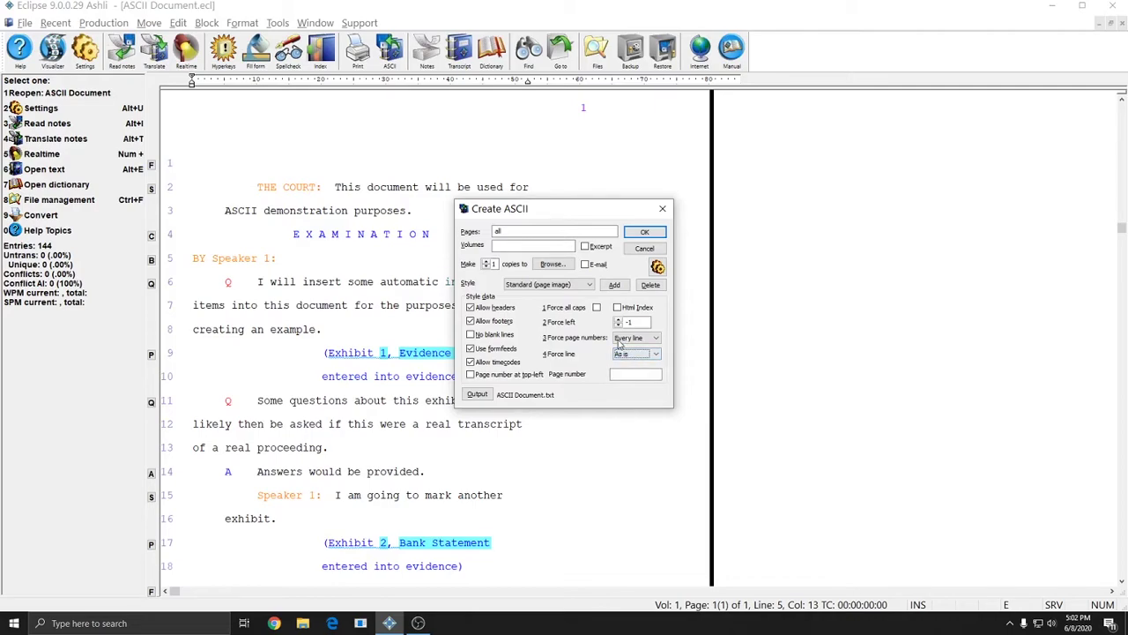
- Turn off Allow footers, Use formfeeds and Allow timecodes, and save the settings as a new ASCII style named Client ABC
click(471, 321)
click(470, 348)
click(471, 362)
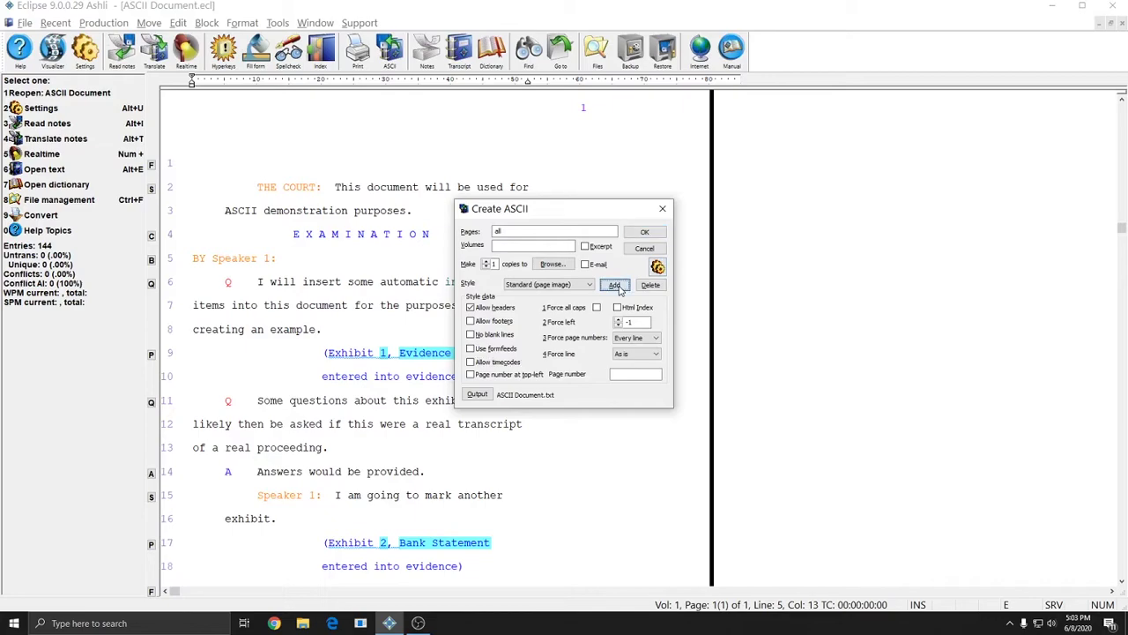
click(615, 284)
text(Client ABC)
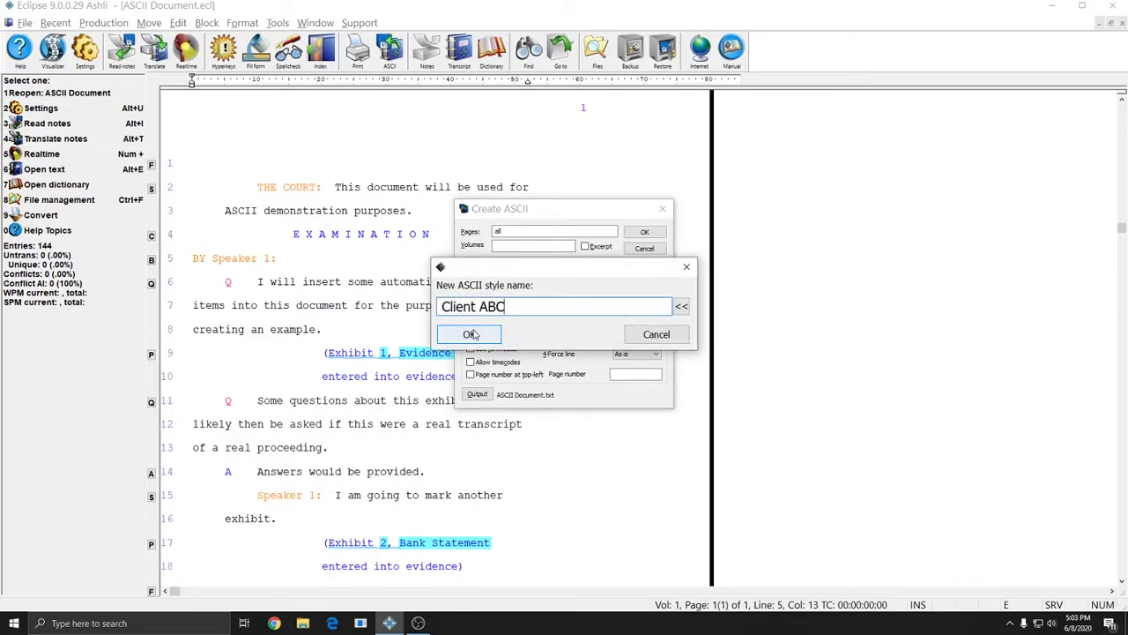
click(469, 334)
- Switch the ASCII style between Standard (page image) and Client ABC to compare their settings, finishing on Standard (page image)
click(586, 284)
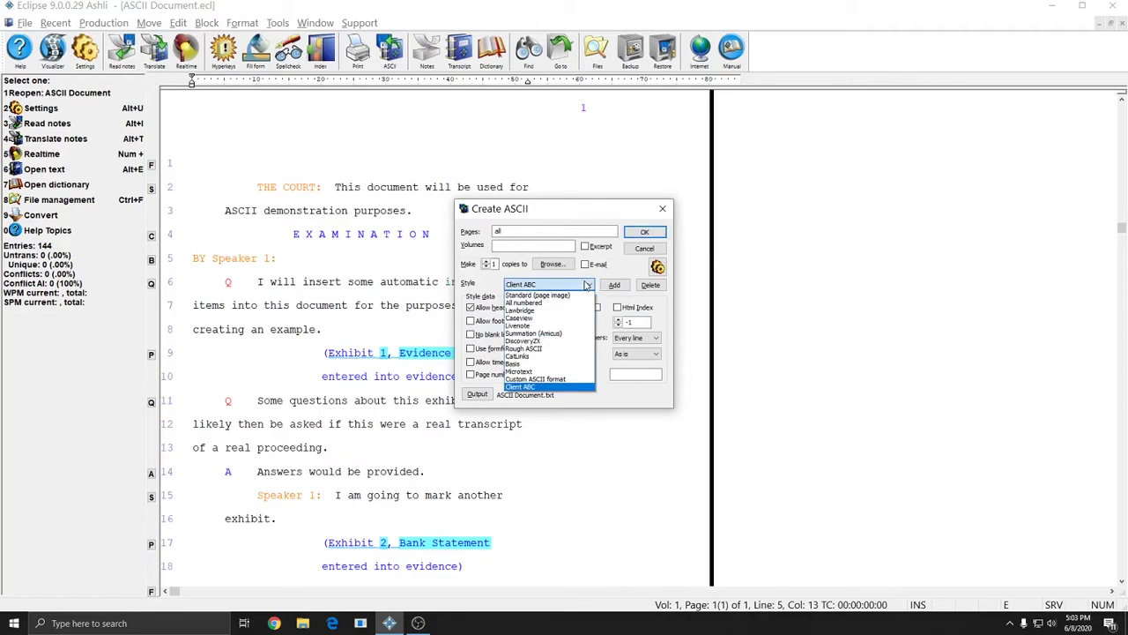
click(537, 294)
click(547, 284)
click(547, 386)
click(540, 285)
click(538, 296)
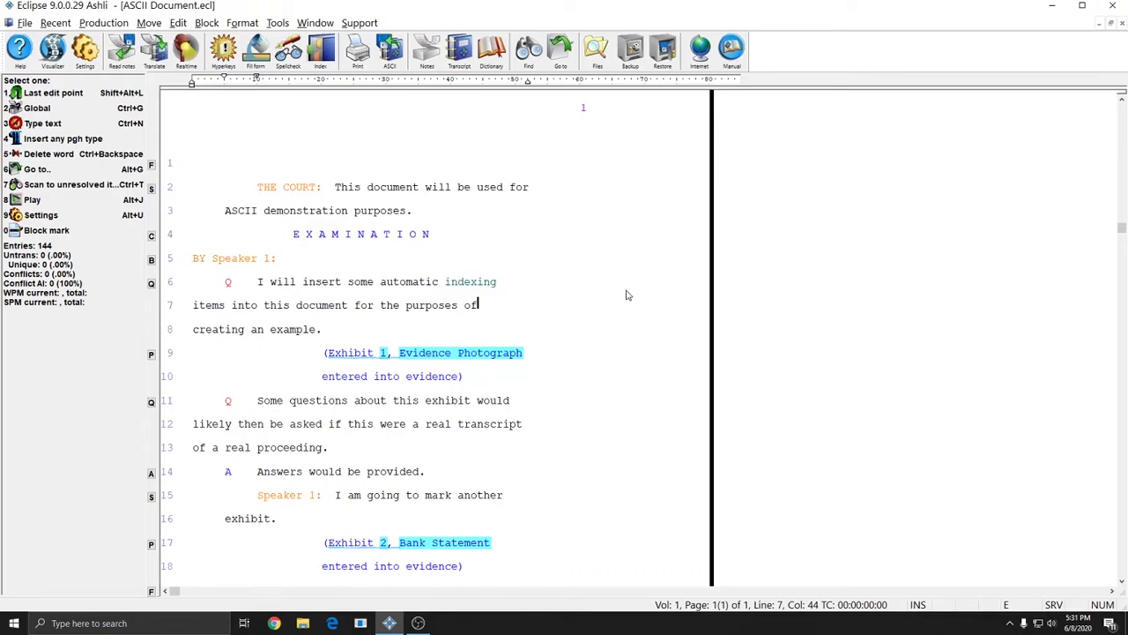
- Open the ASCII Document job's text file from the file manager to examine the latest output
key(ctrl+o)
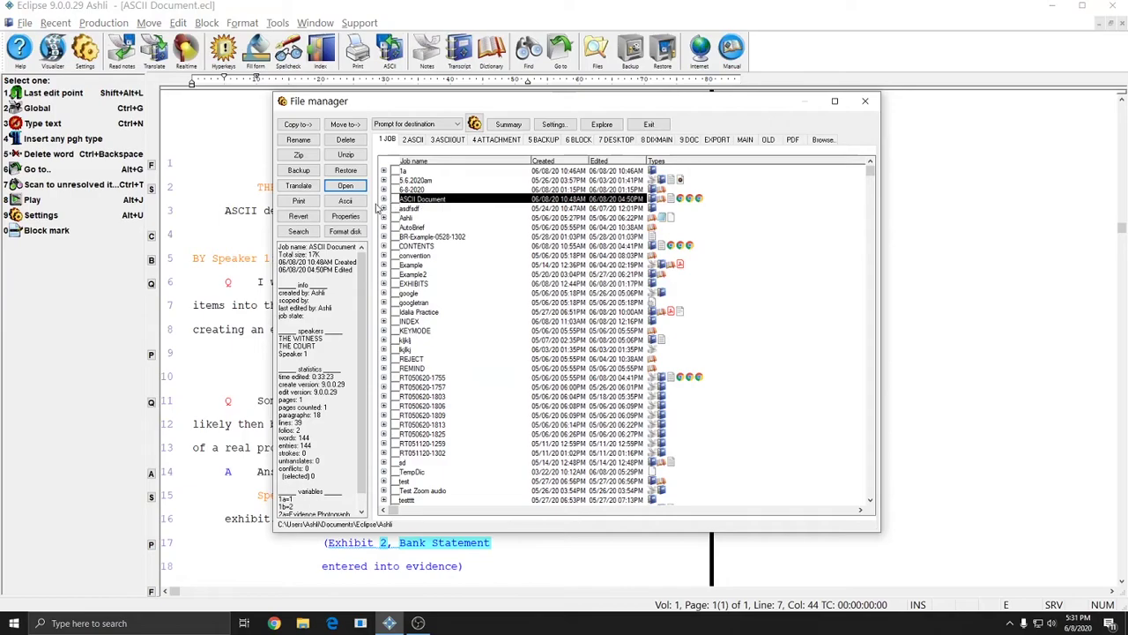
click(384, 199)
click(401, 227)
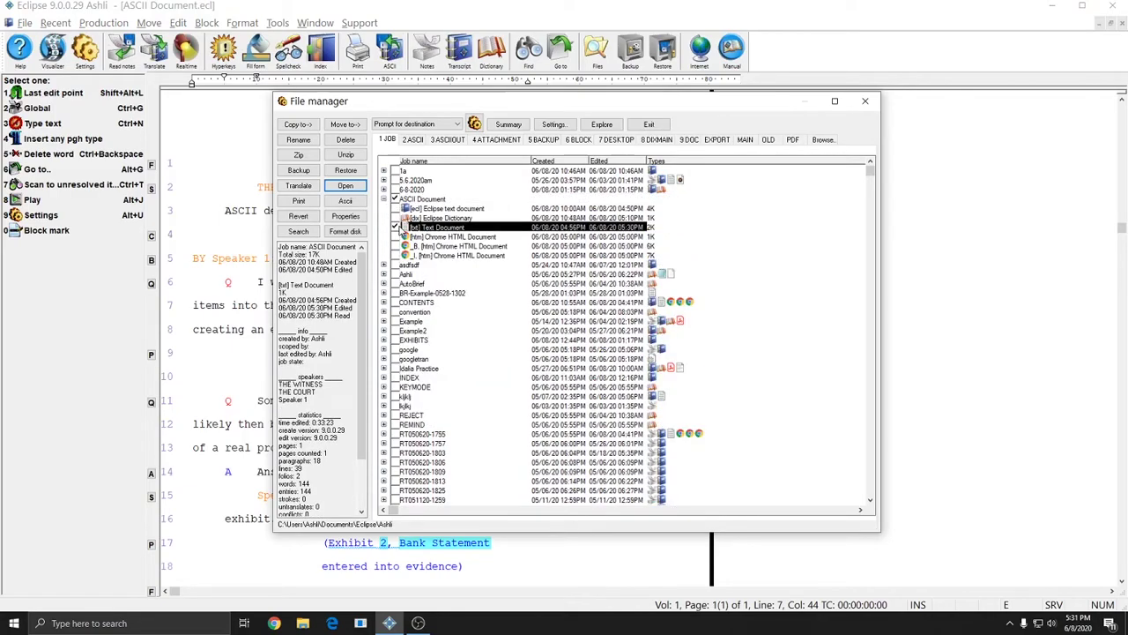
click(346, 185)
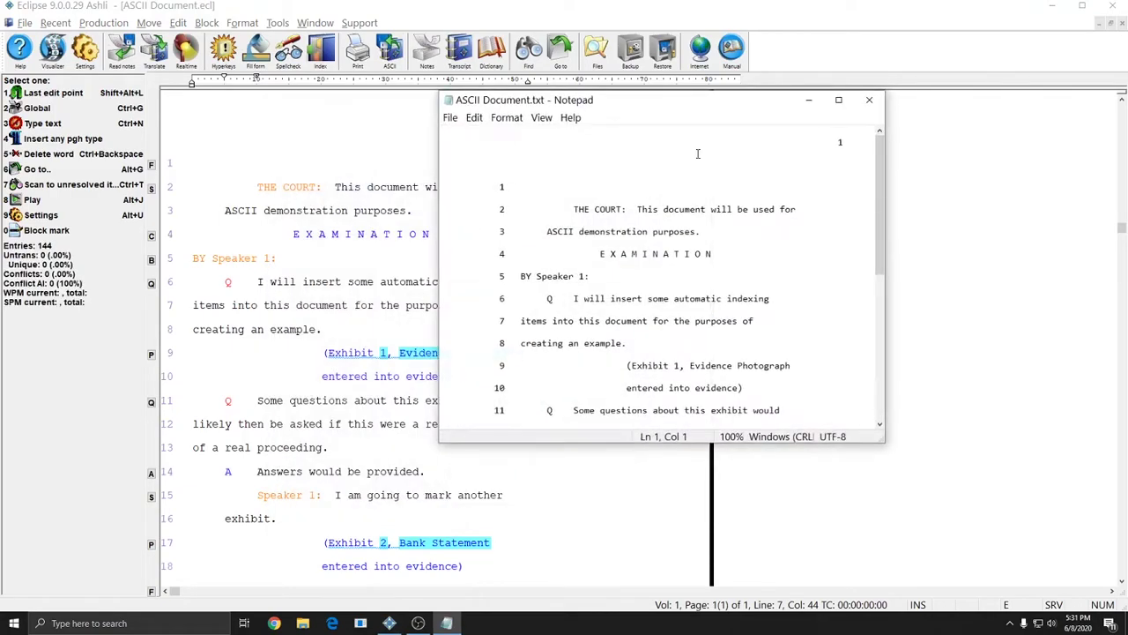
- Maximize the ASCII Document text file and examine its page layout, index lines and the formfeed character at the end
double_click(681, 104)
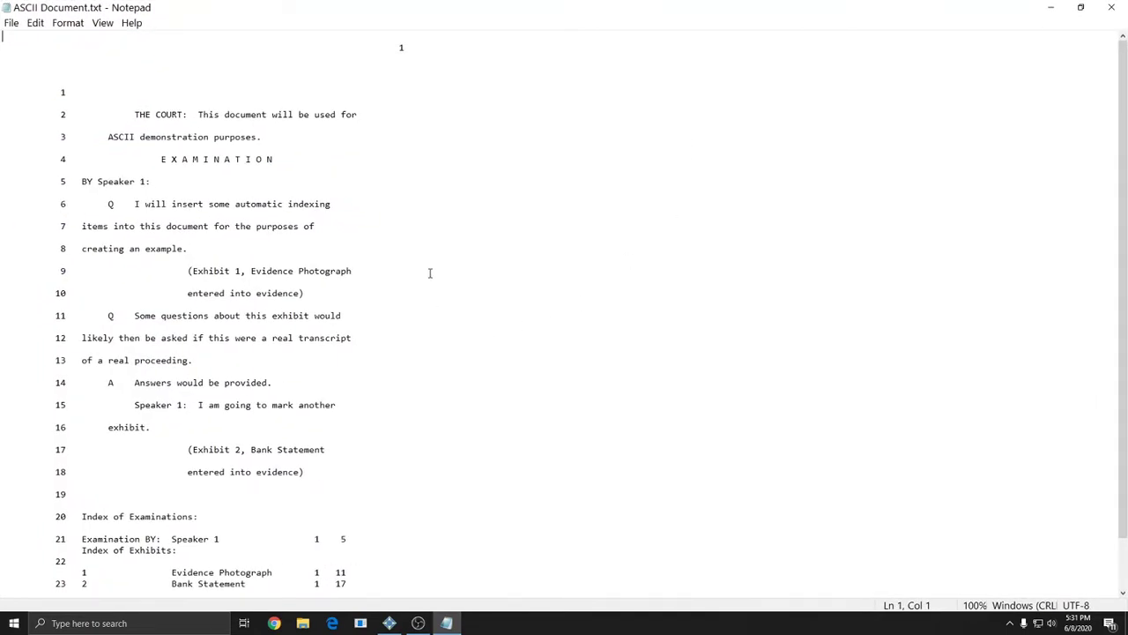
scroll(426, 261, down, 2)
scroll(406, 271, up, 2)
scroll(403, 270, down, 2)
scroll(412, 276, up, 2)
scroll(411, 277, down, 2)
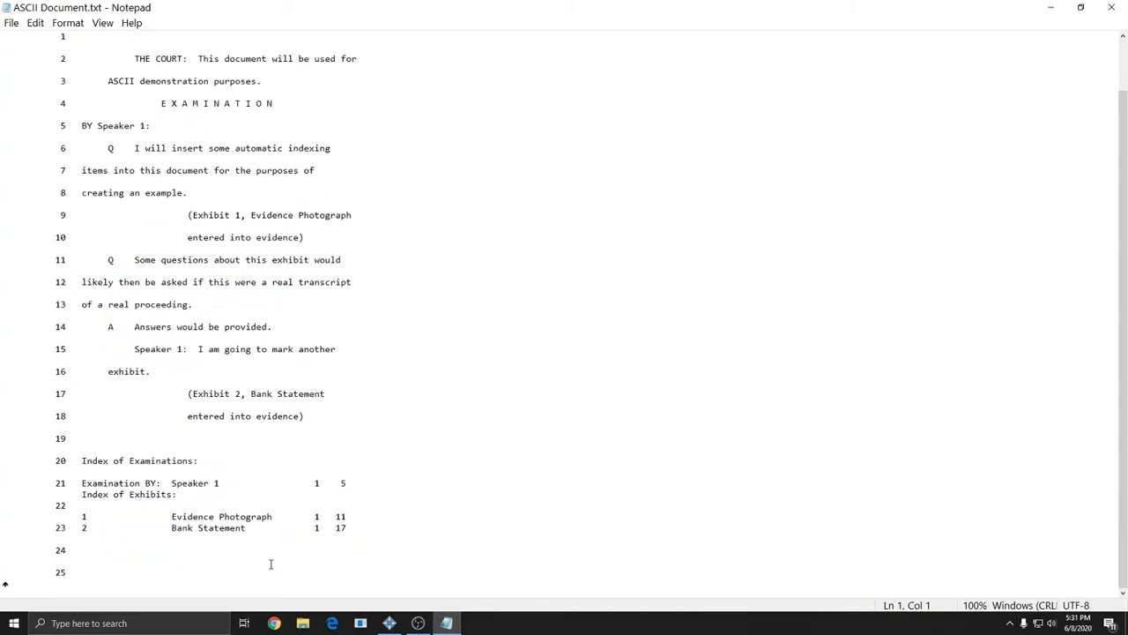
scroll(291, 375, up, 2)
scroll(127, 465, down, 2)
drag(38, 587, 1, 574)
click(71, 572)
click(49, 593)
drag(37, 586, 3, 582)
click(62, 594)
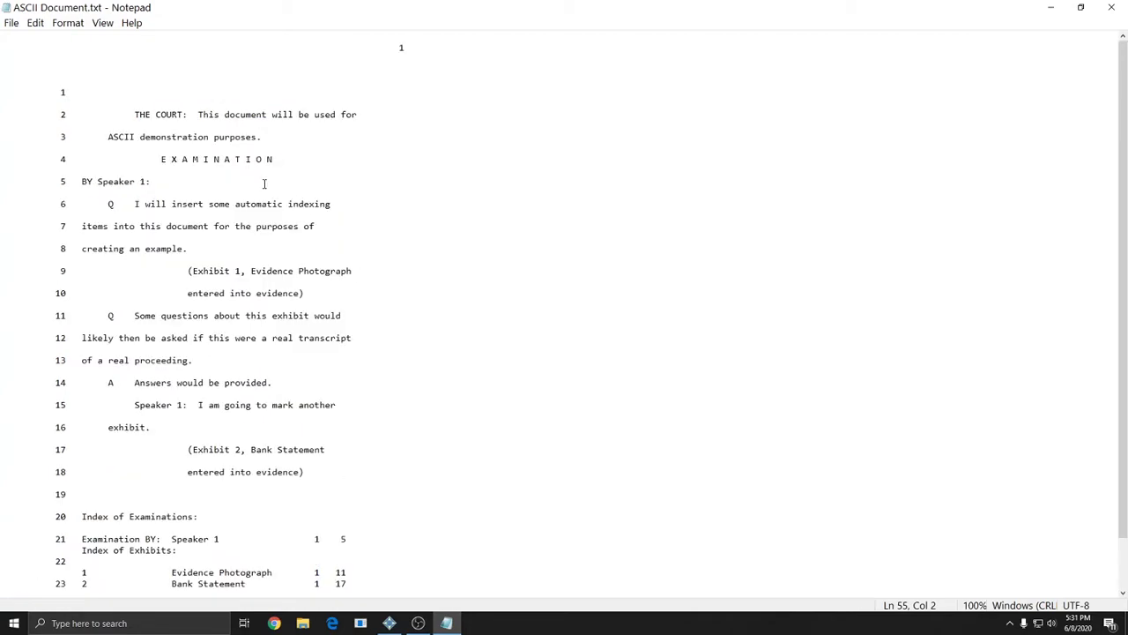
- Set the text file's display font size to 22, look through the enlarged transcript and close it
click(68, 23)
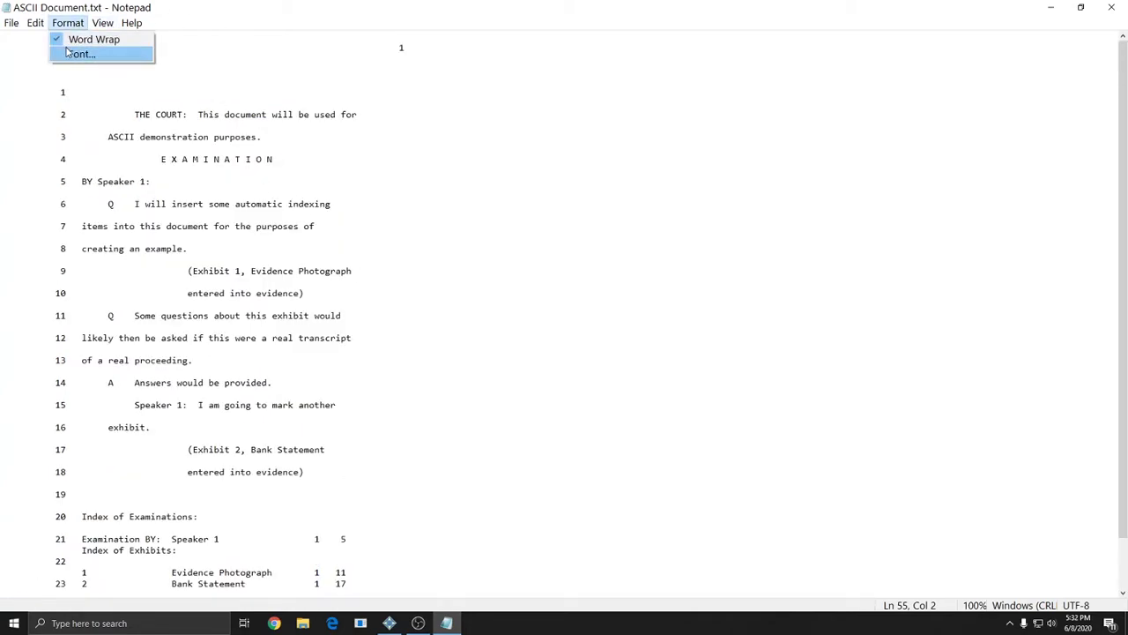
click(80, 54)
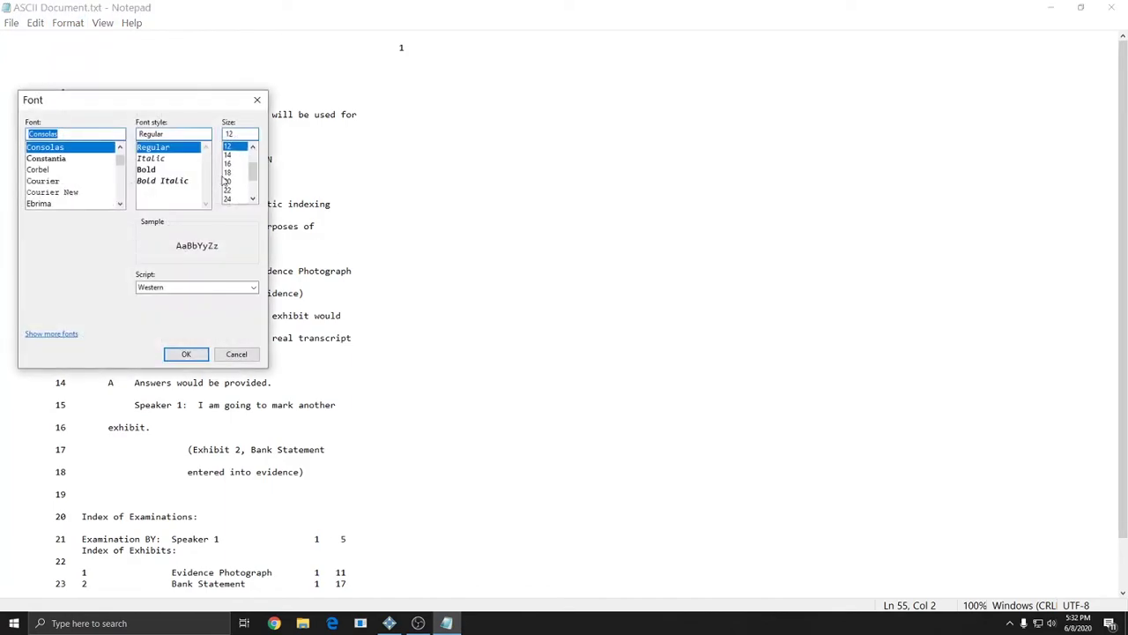
click(230, 172)
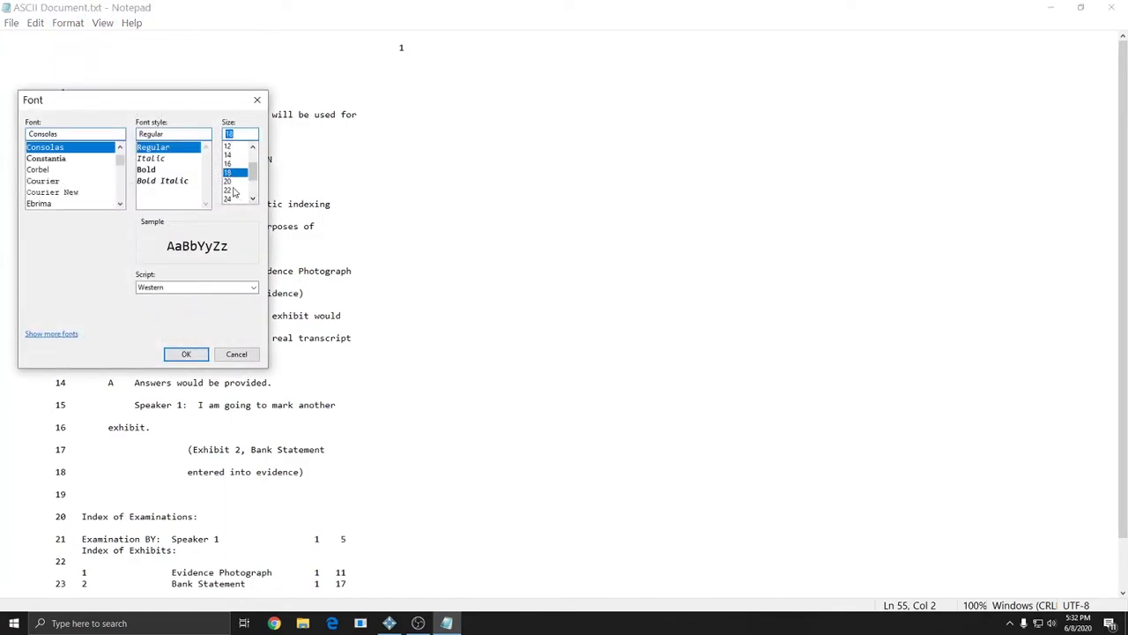
click(231, 190)
click(186, 355)
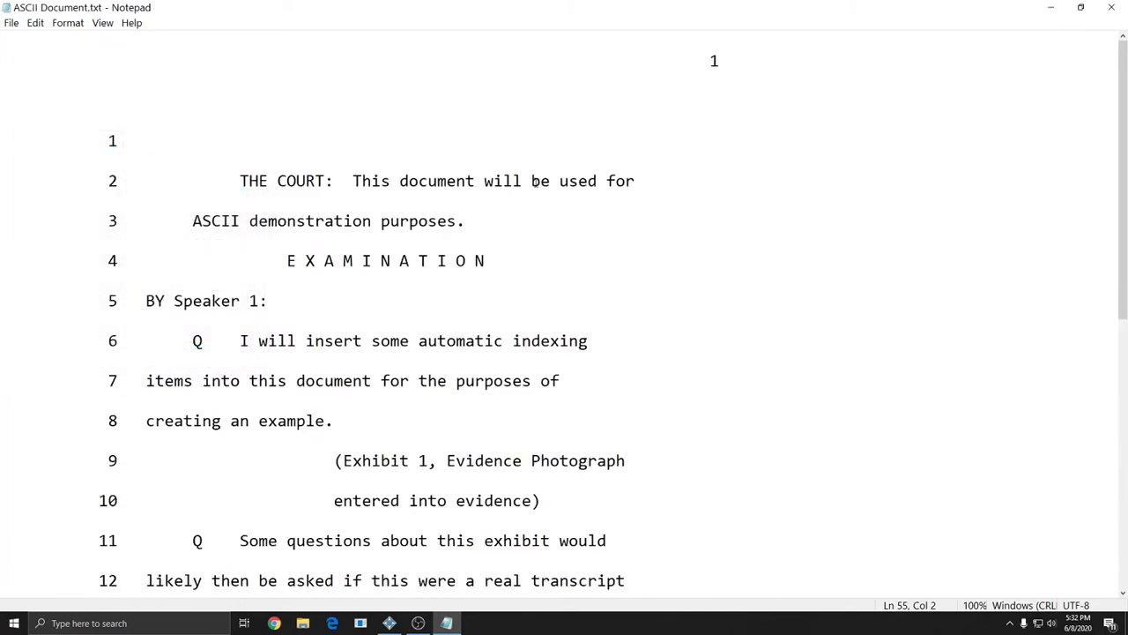
scroll(532, 248, down, 2)
scroll(533, 248, down, 1)
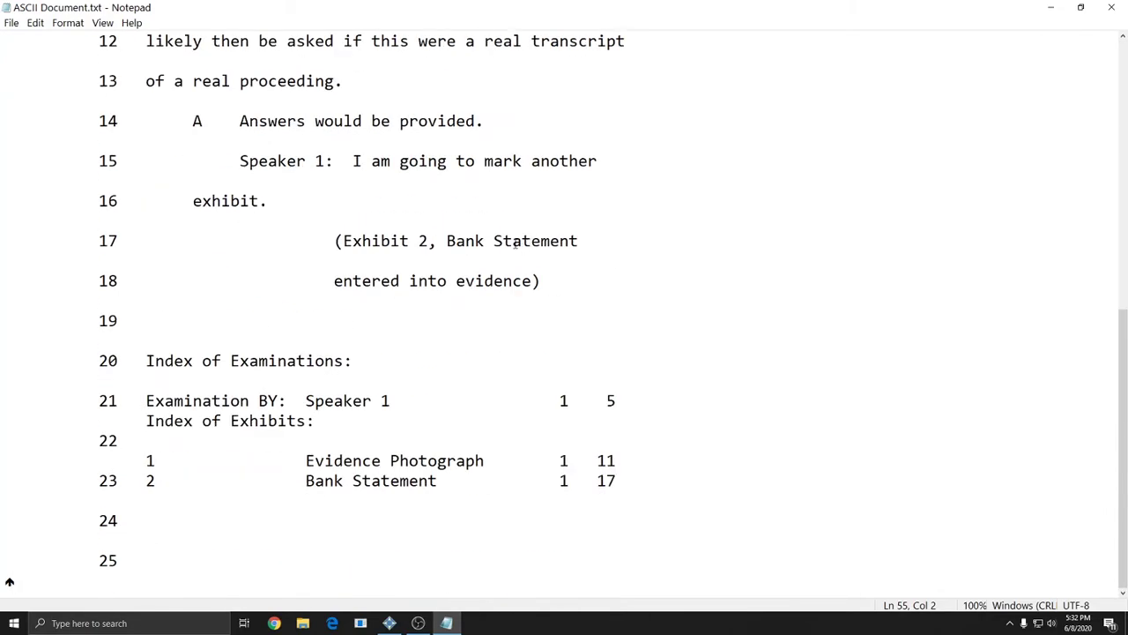
scroll(521, 244, up, 4)
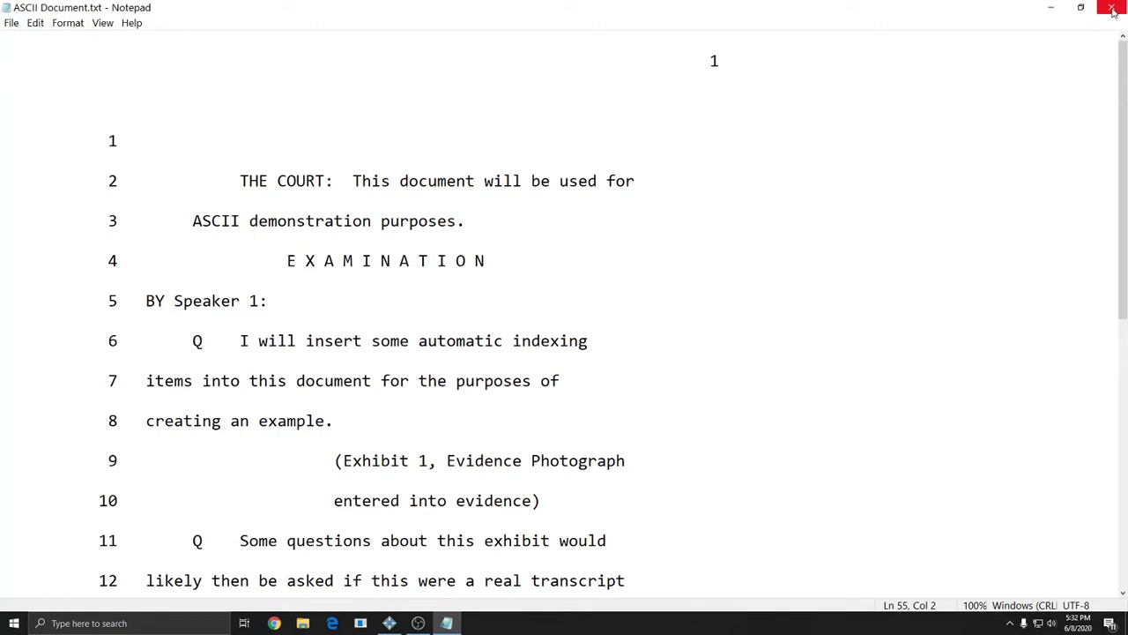
click(1113, 11)
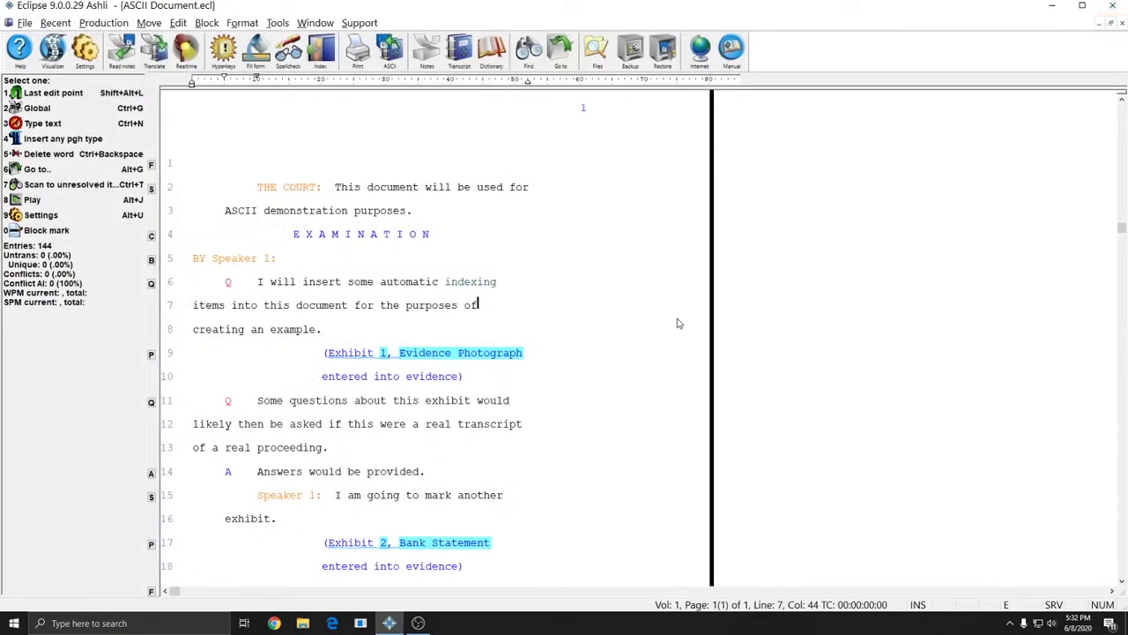
- Start an ASCII export of the transcript to examine the number of copies setting, and cancel without exporting
right_click(384, 294)
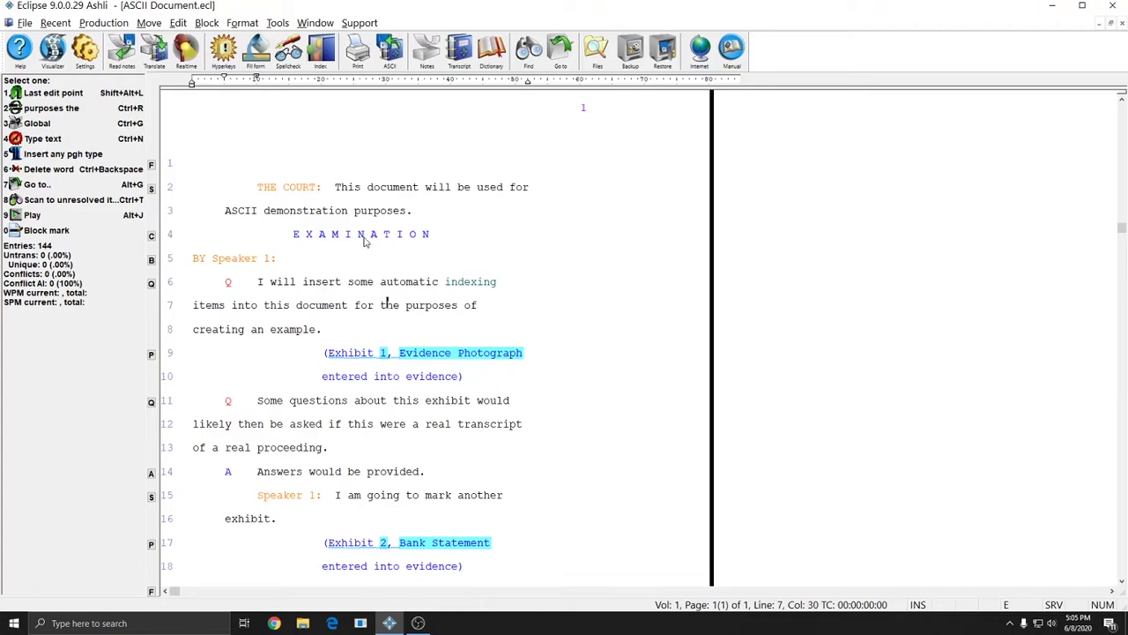
key(ctrl+shift+a)
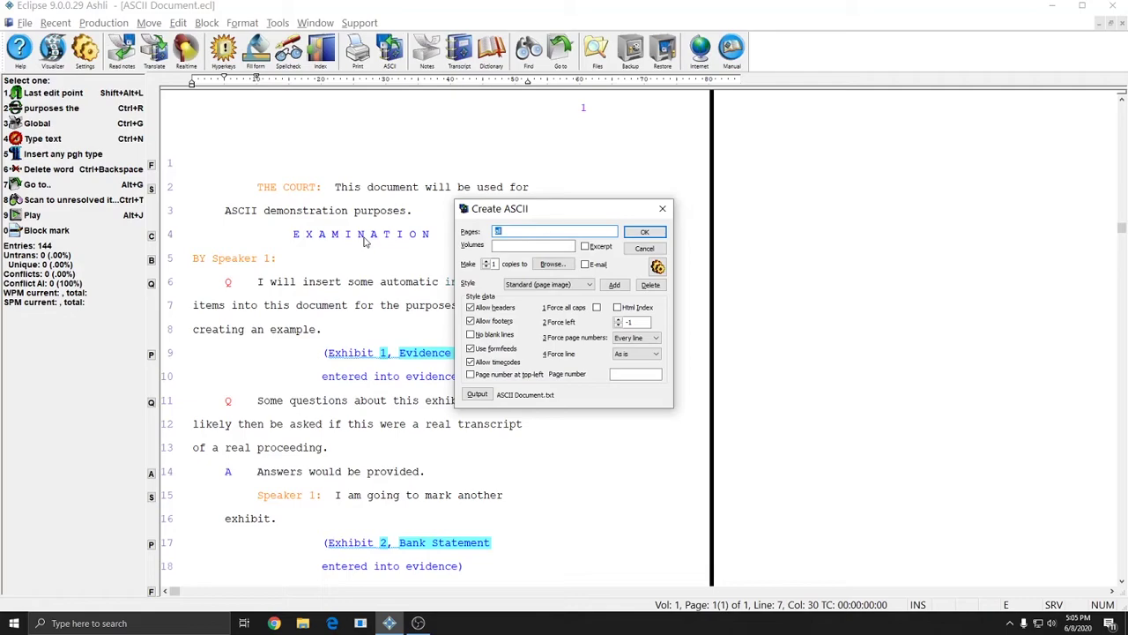
click(487, 266)
key(Escape)
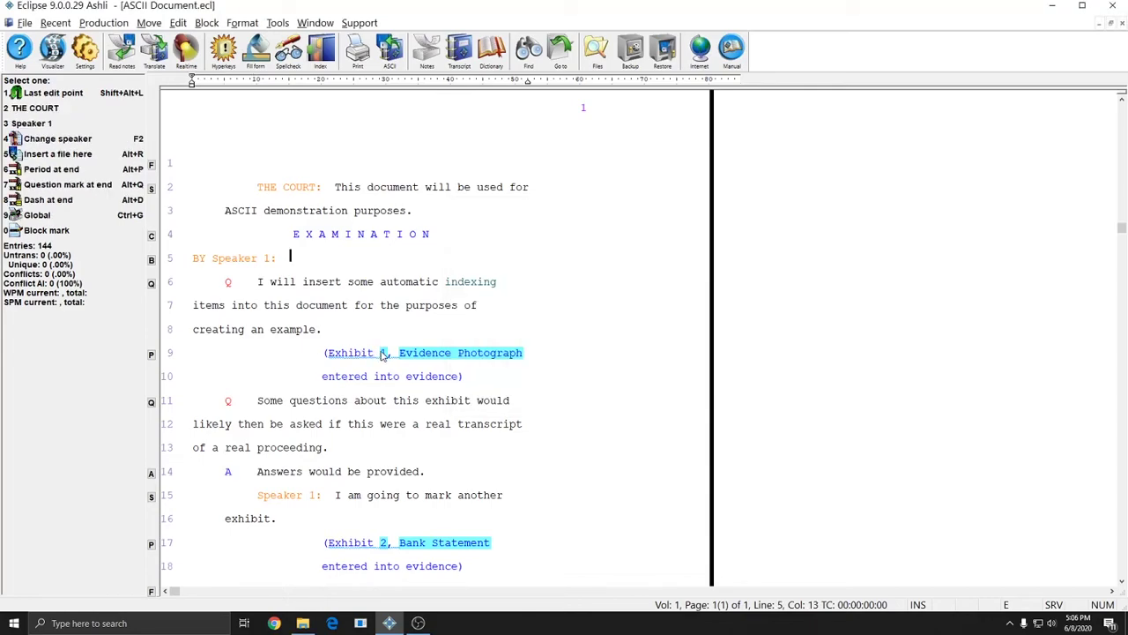
- Create an ASCII file of the kljklj job from the file manager and copy it to the removable media
key(ctrl+o)
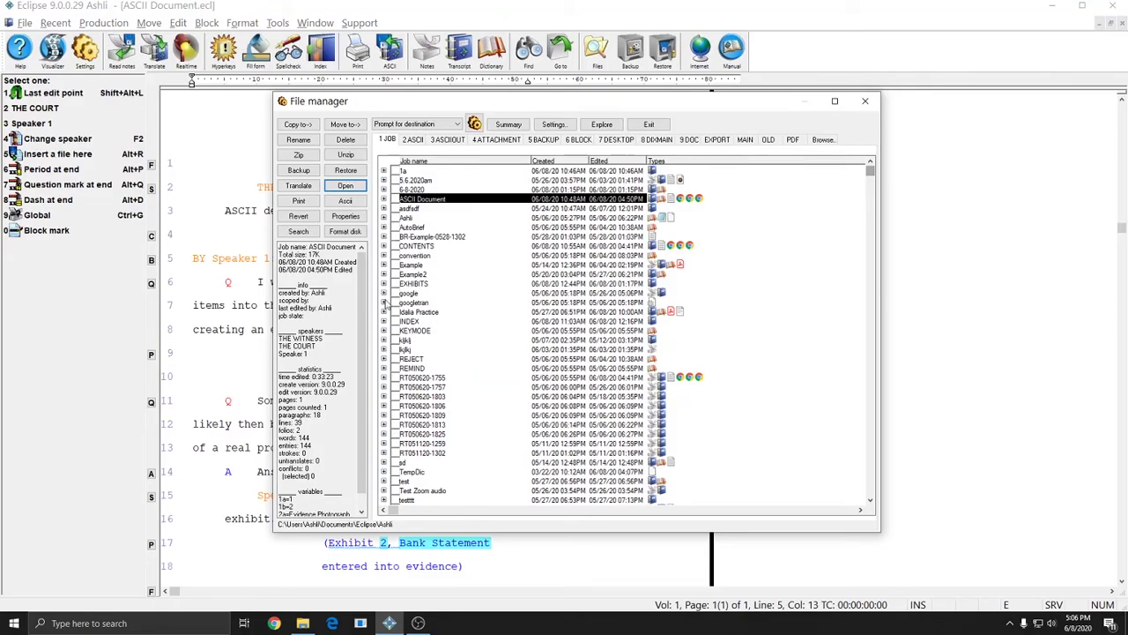
click(396, 340)
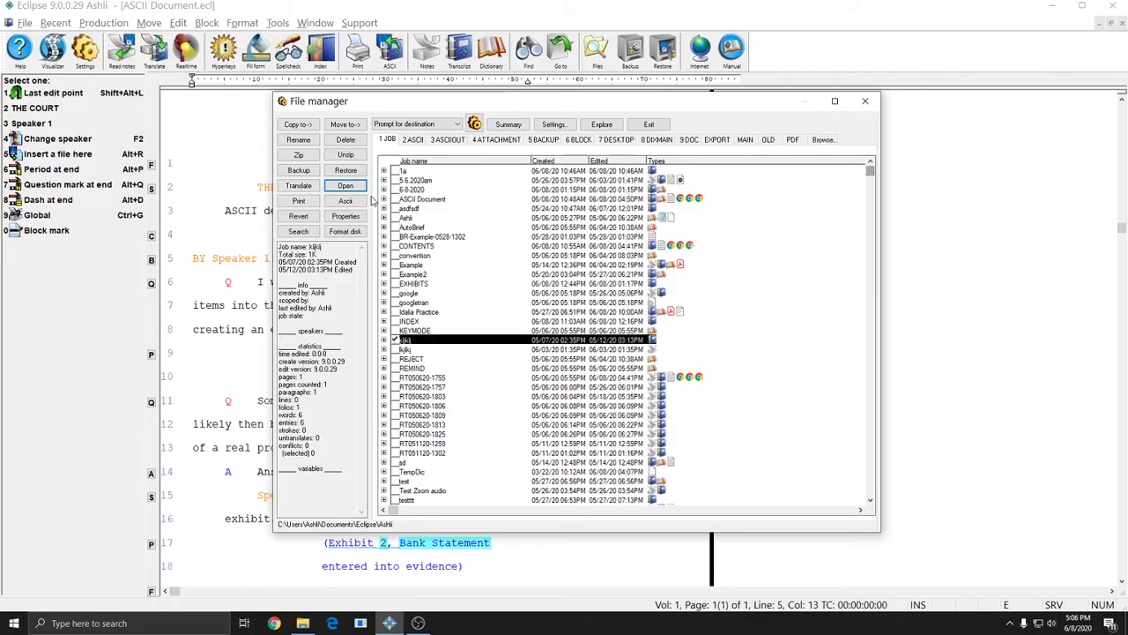
click(346, 201)
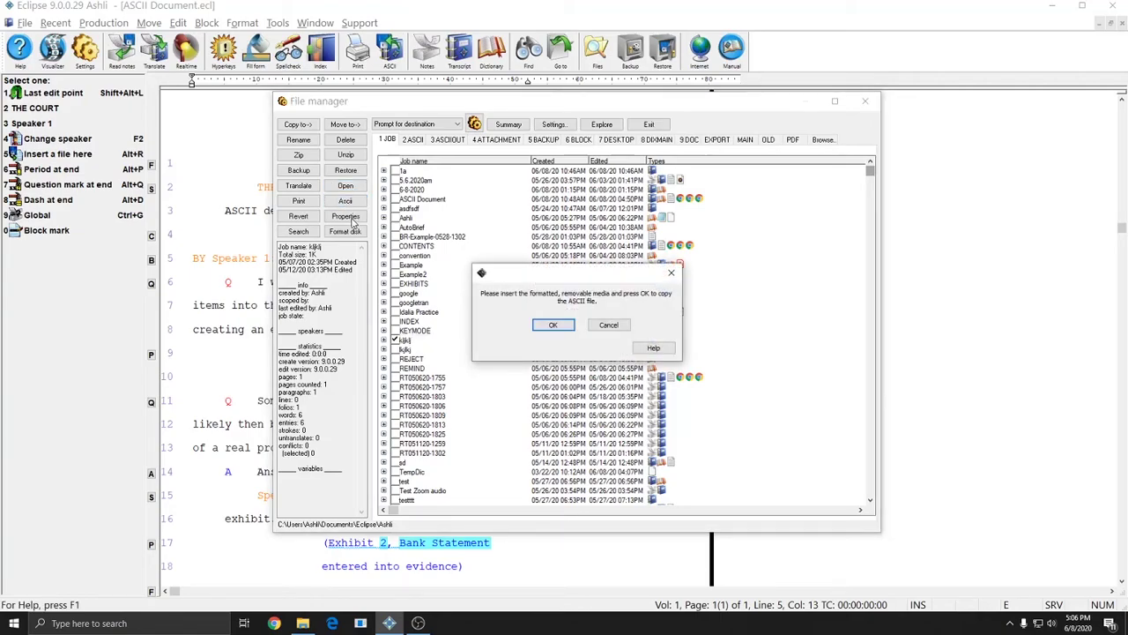
click(553, 326)
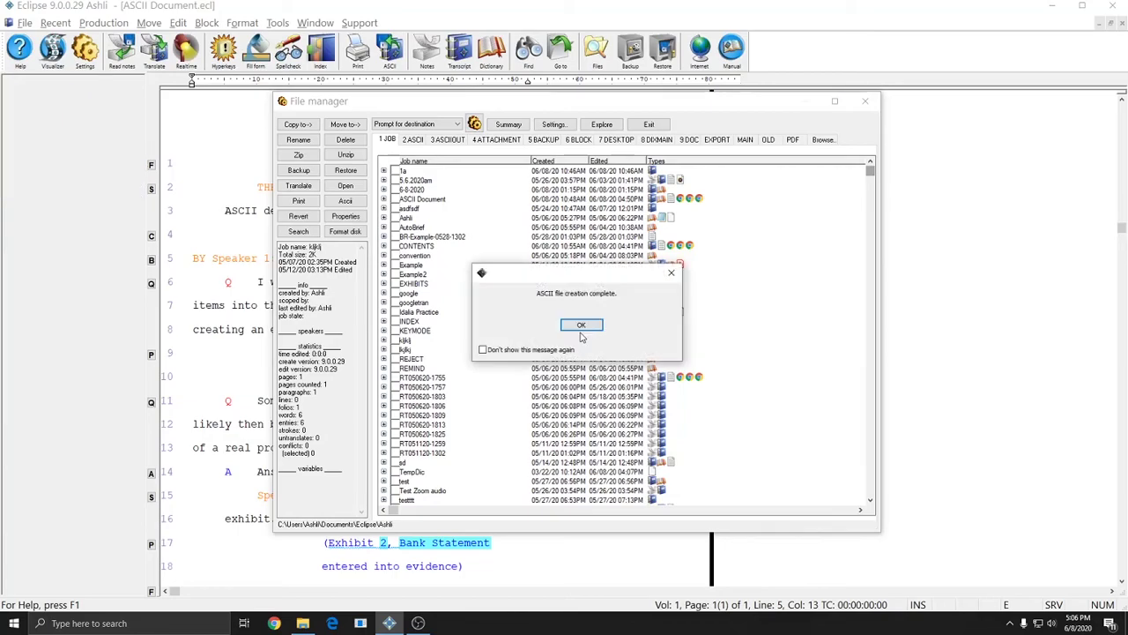
click(580, 333)
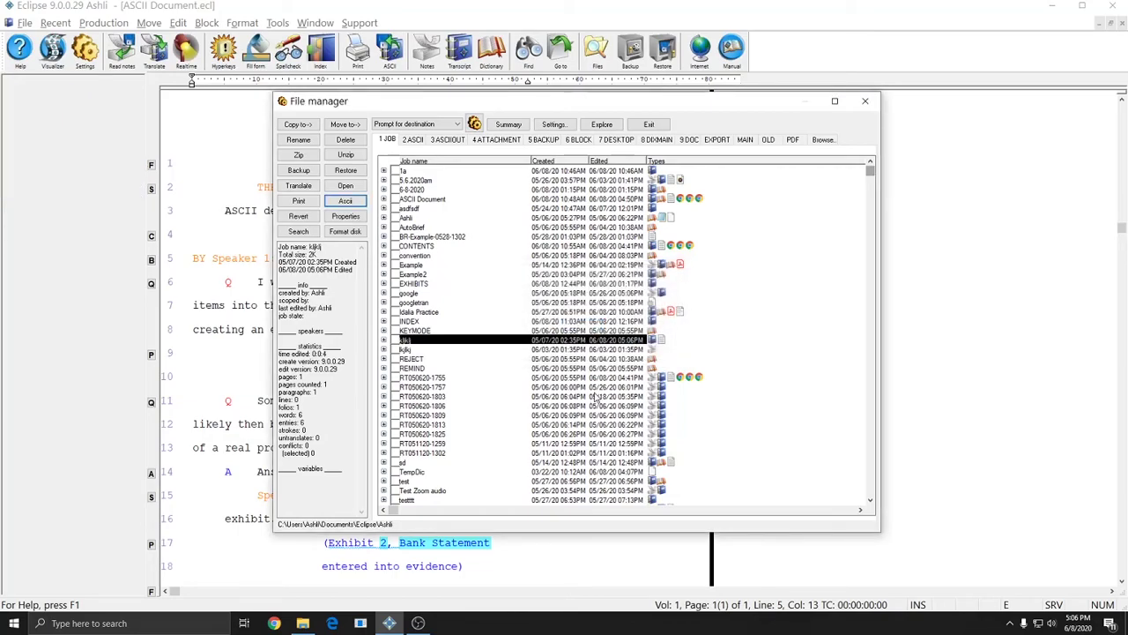
- Switch to File Explorer, check USB DRIVE (E:) for the copied kljklj.txt file, and close the window
click(303, 623)
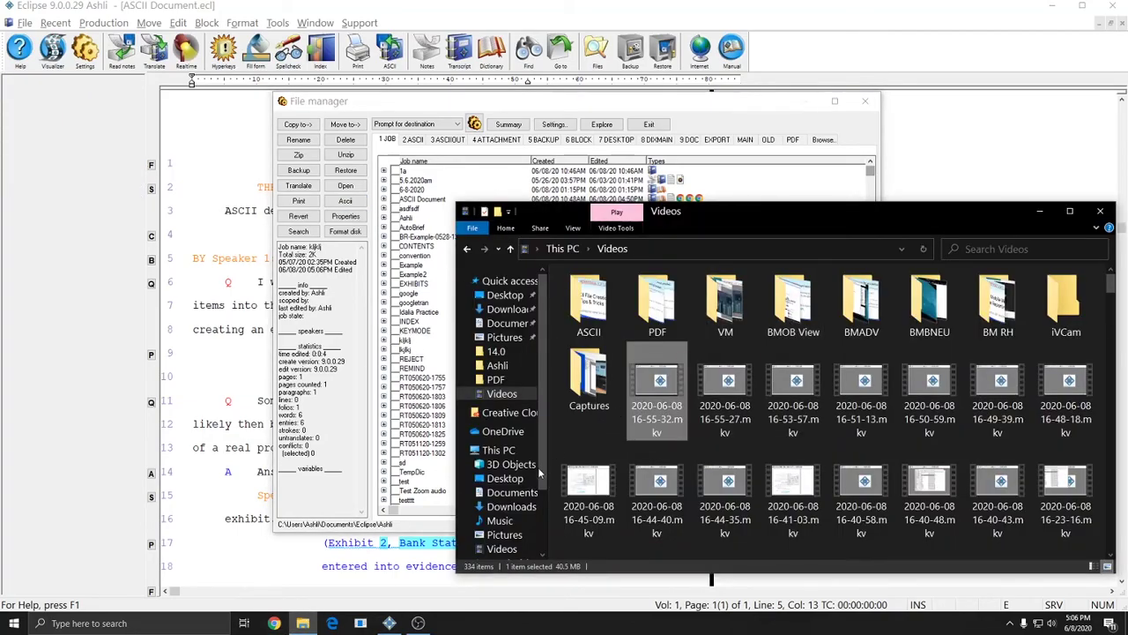
scroll(503, 423, down, 3)
click(507, 516)
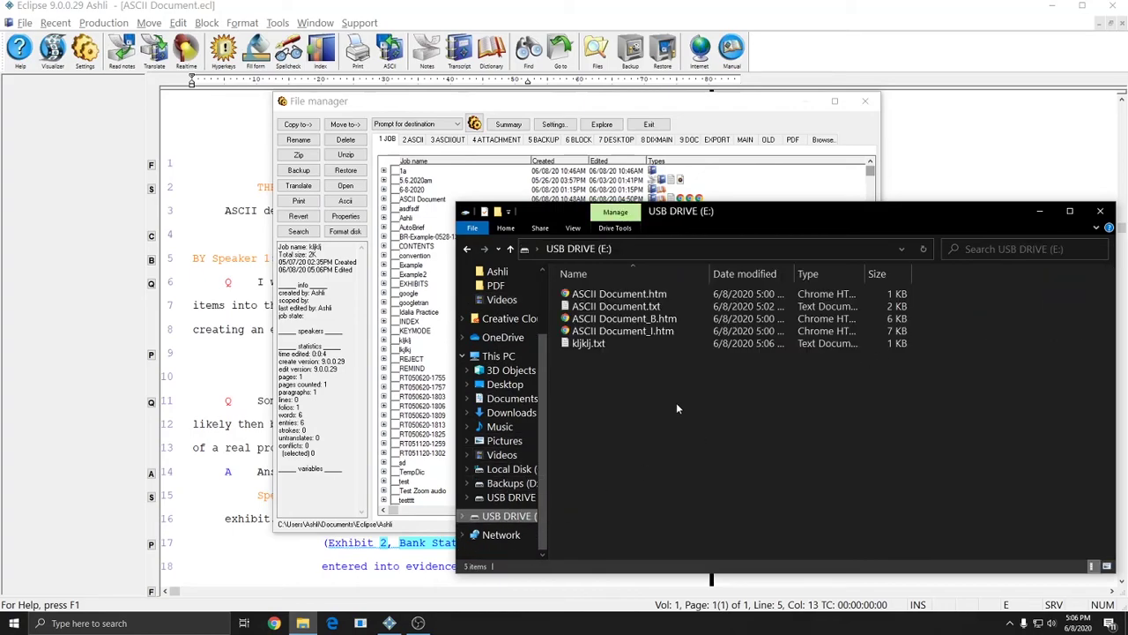
key(alt+F4)
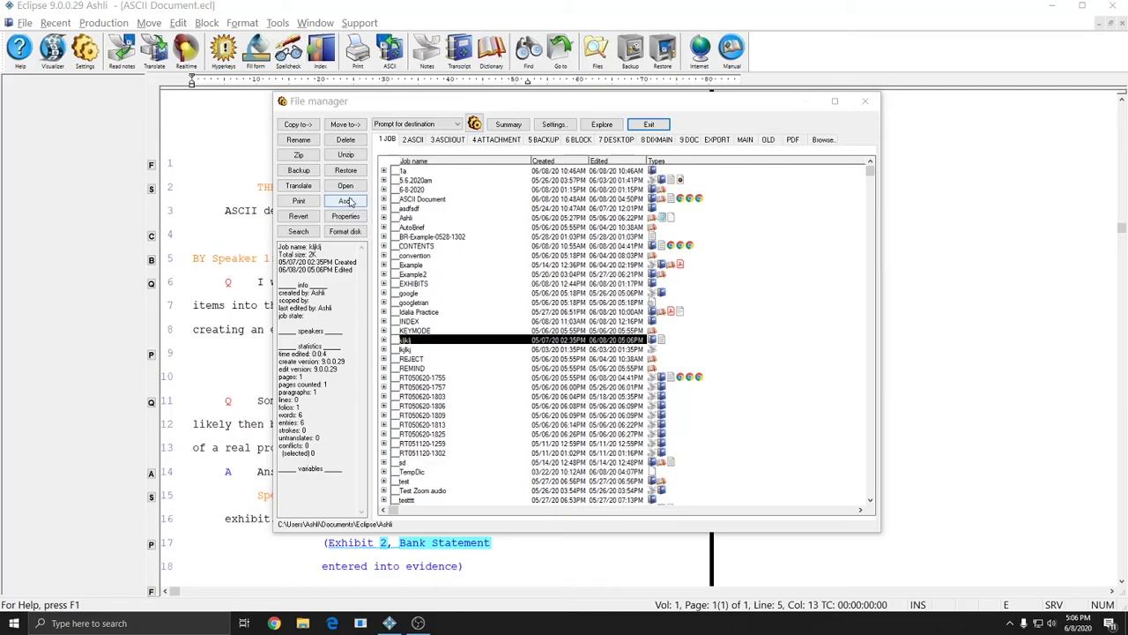
- Close the file manager and start another ASCII export of the open transcript
click(864, 101)
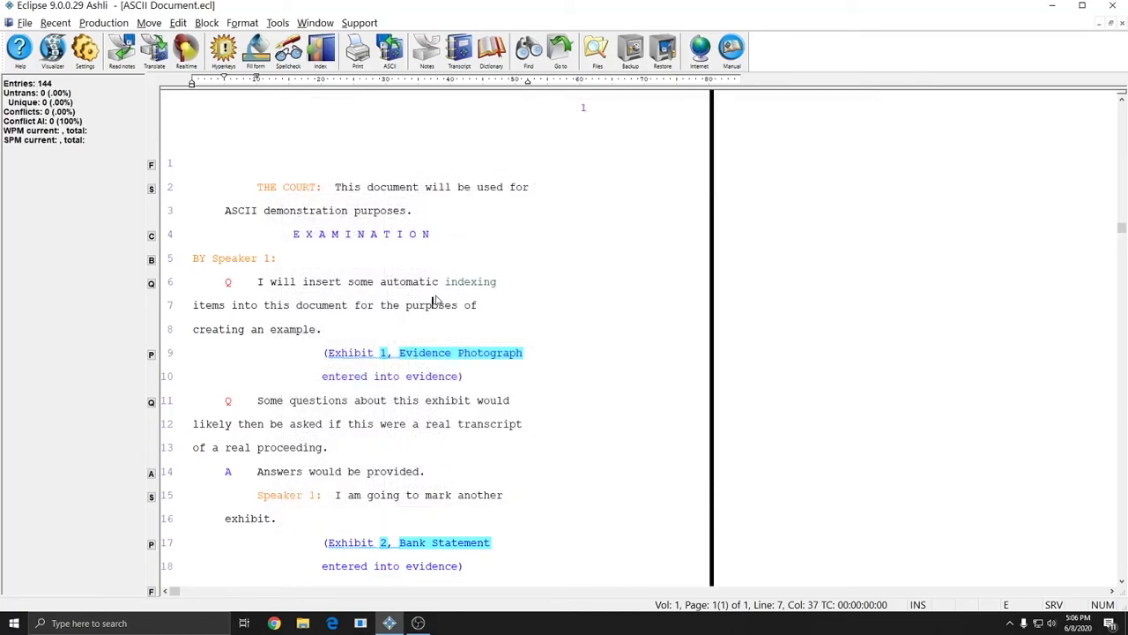
right_click(435, 301)
key(ctrl+shift+a)
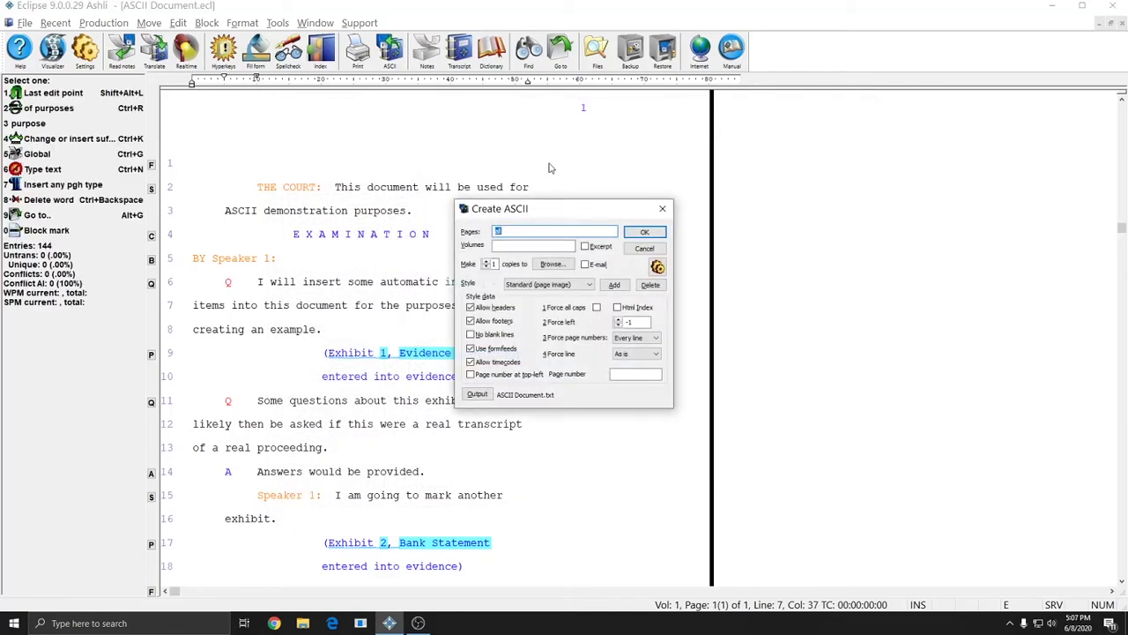